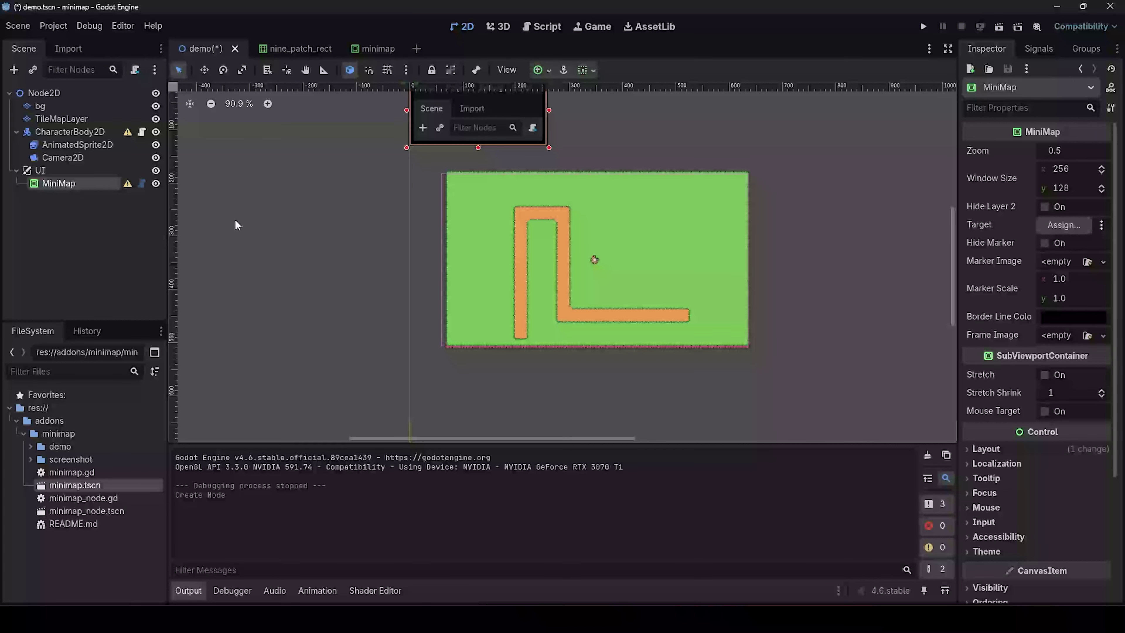
- Anchor the MiniMap node to the top-right corner of the UI using the Top Right anchor preset
scroll(413, 224, "down", 3)
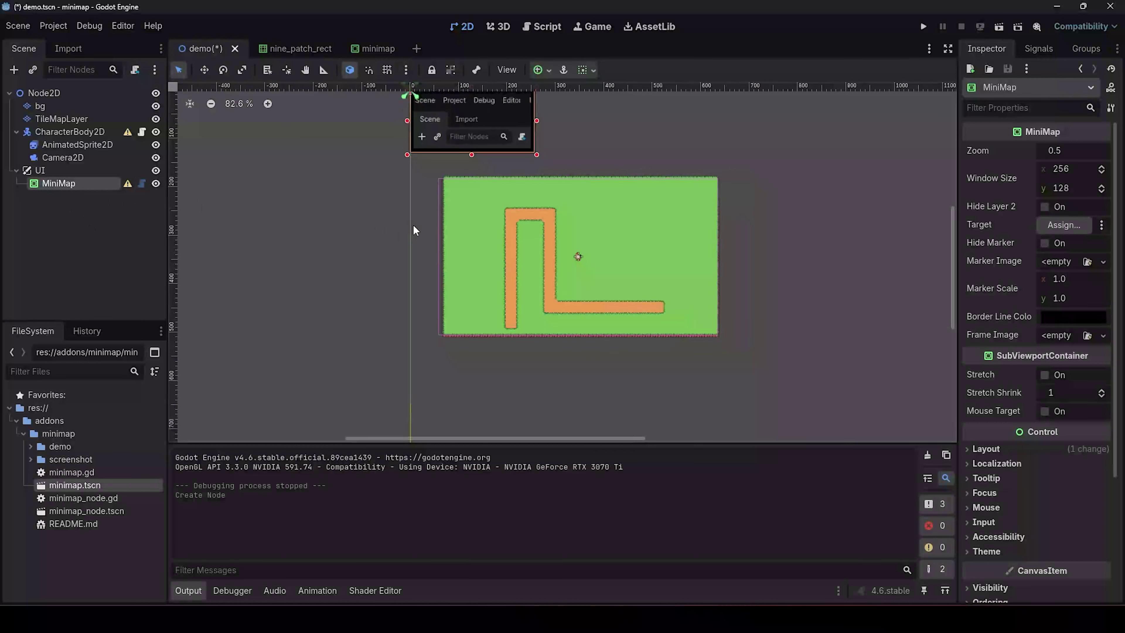
left_click(542, 71)
left_click(588, 114)
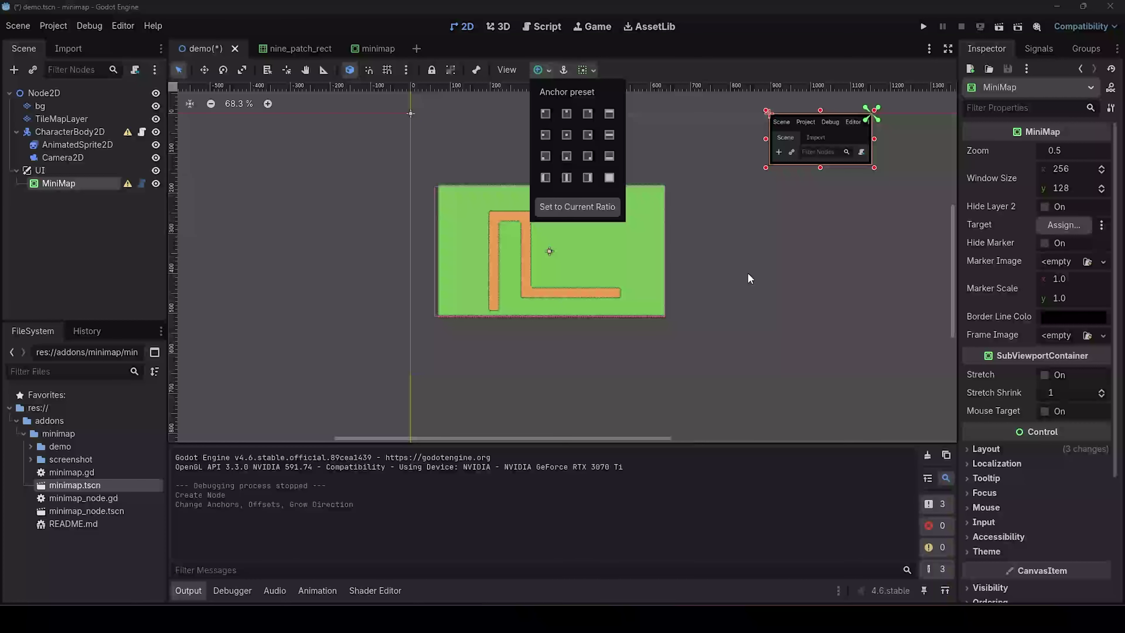
left_click(788, 244)
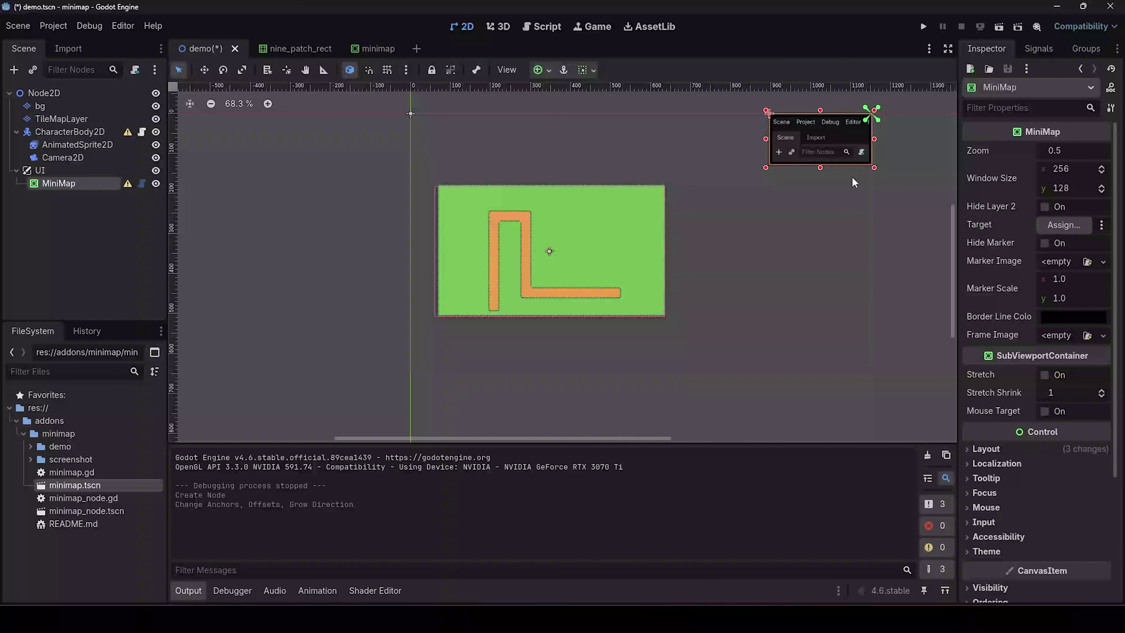
- Assign the CharacterBody2D node as the MiniMap's Target
left_click(1064, 224)
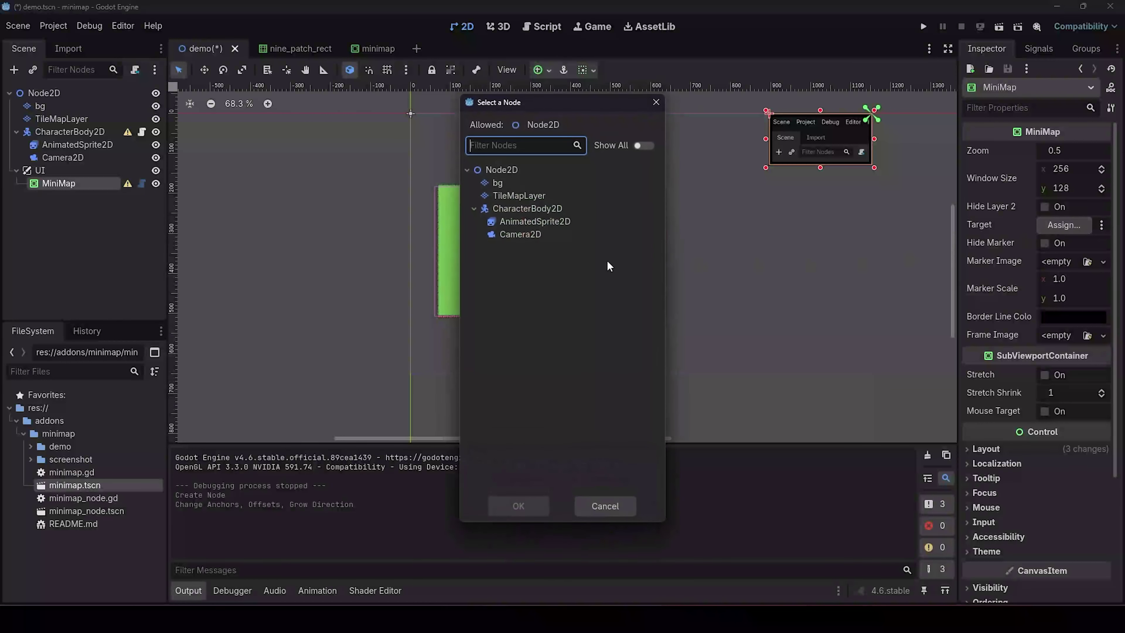
left_click(506, 211)
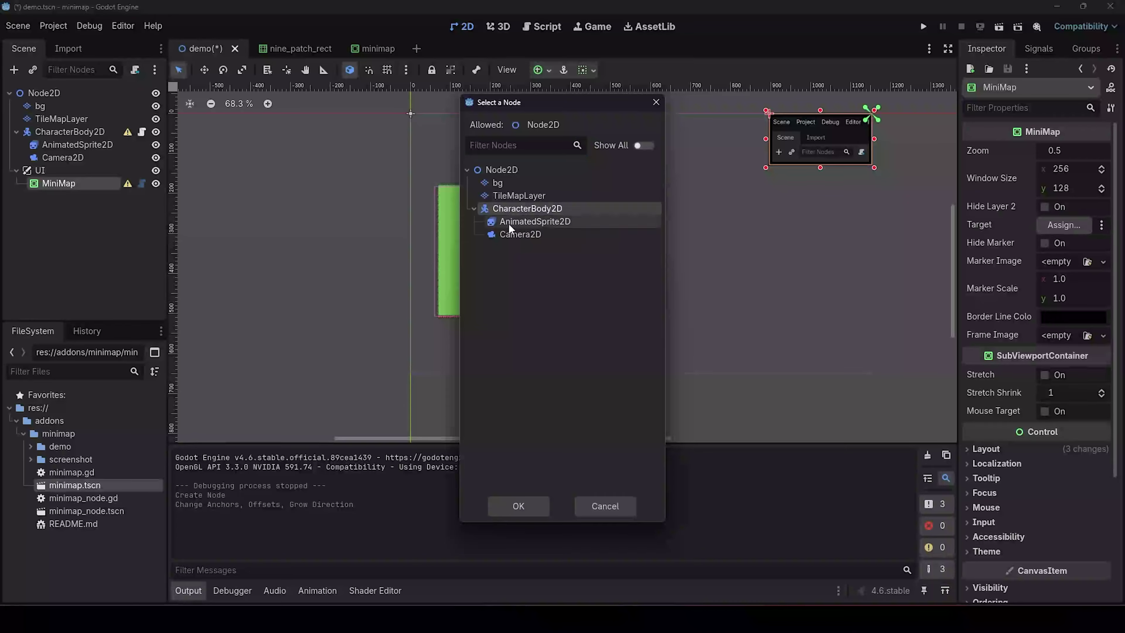
left_click(522, 508)
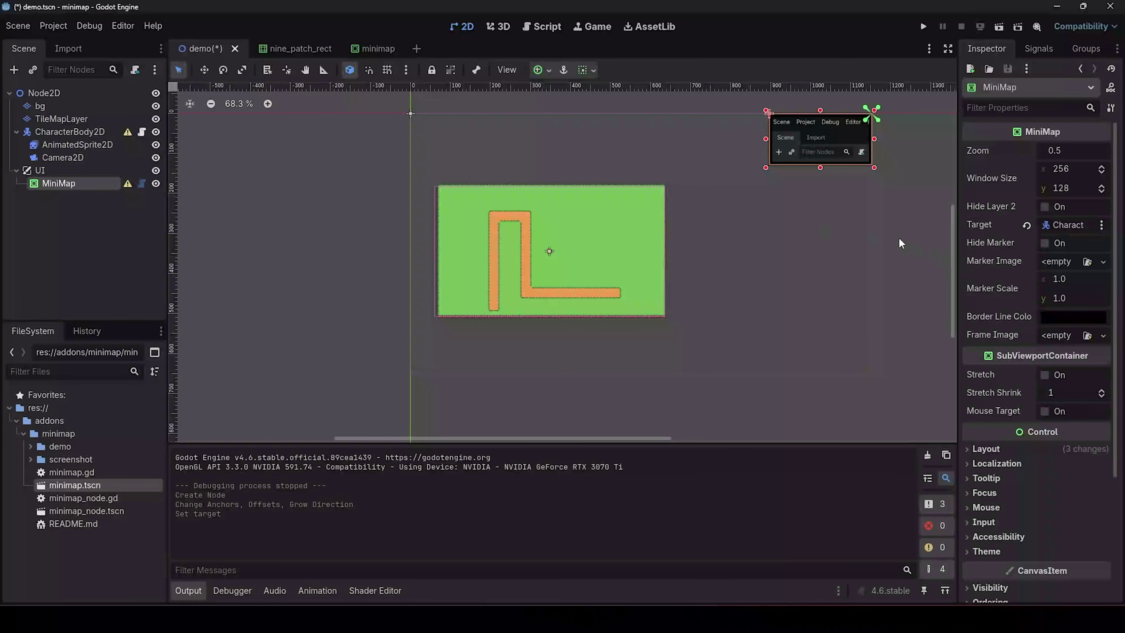
- Load the red chicken image from the demo asset pack's Farm Animals folder as the MiniMap's Marker Image
left_click(1070, 261)
left_click(971, 554)
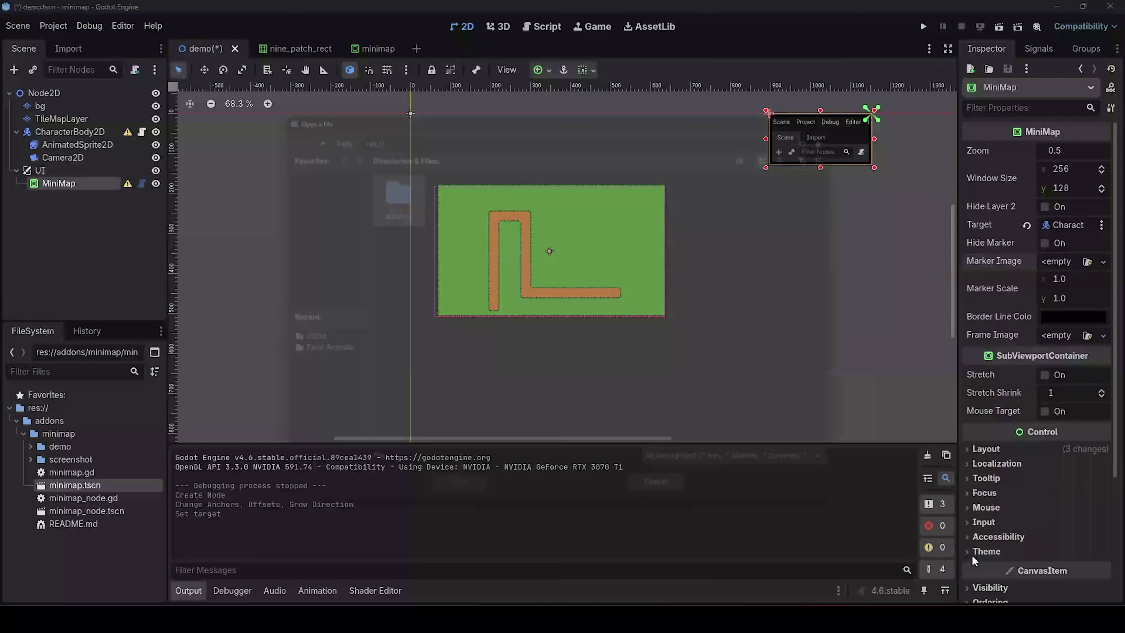
double_click(376, 192)
double_click(372, 186)
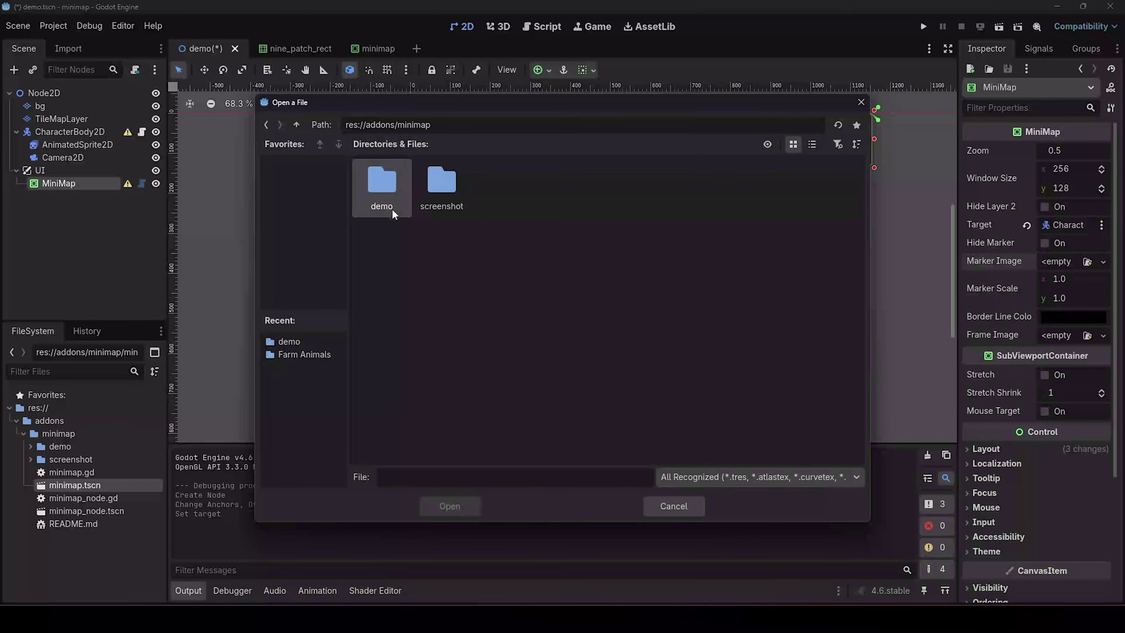
double_click(388, 194)
double_click(384, 188)
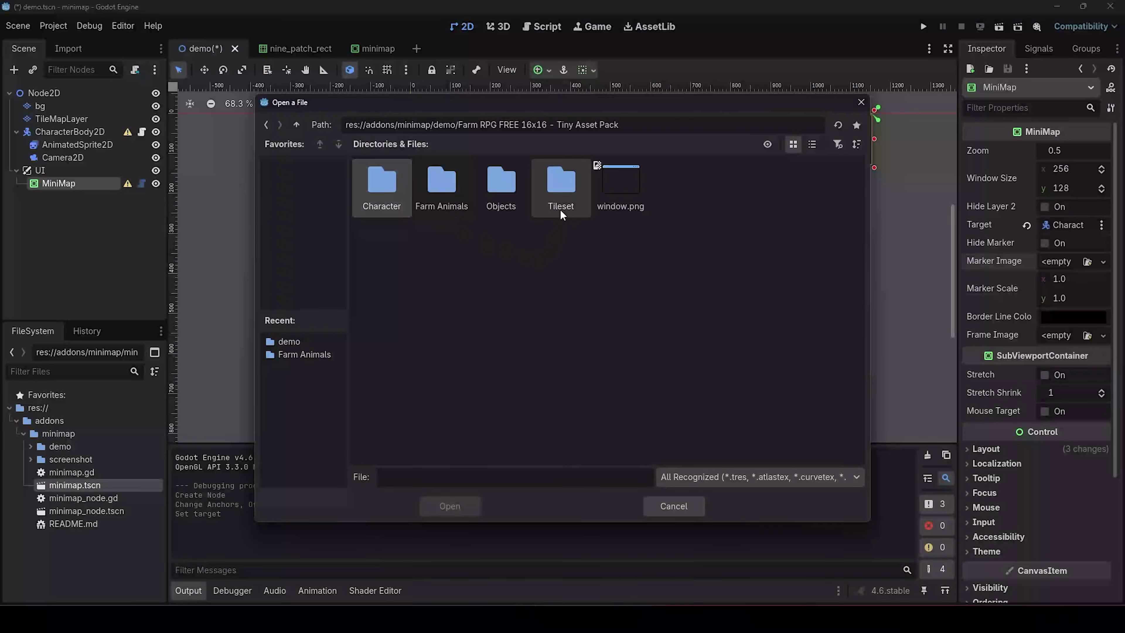
double_click(441, 184)
double_click(685, 195)
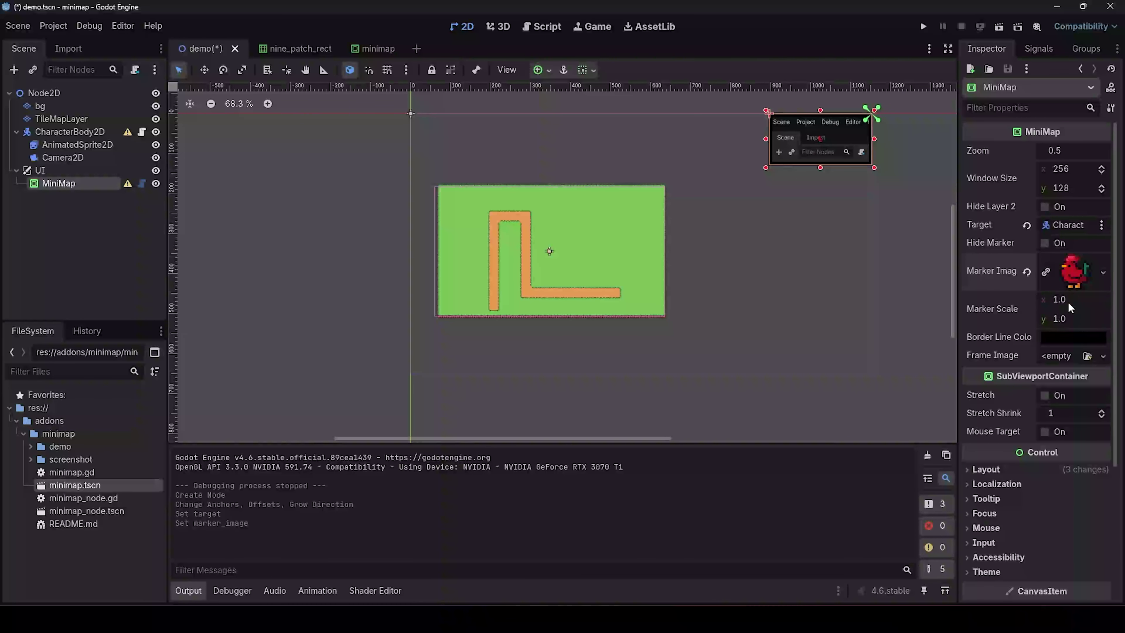
- Set the MiniMap's border line color to pure red with R at 255
left_click(1066, 342)
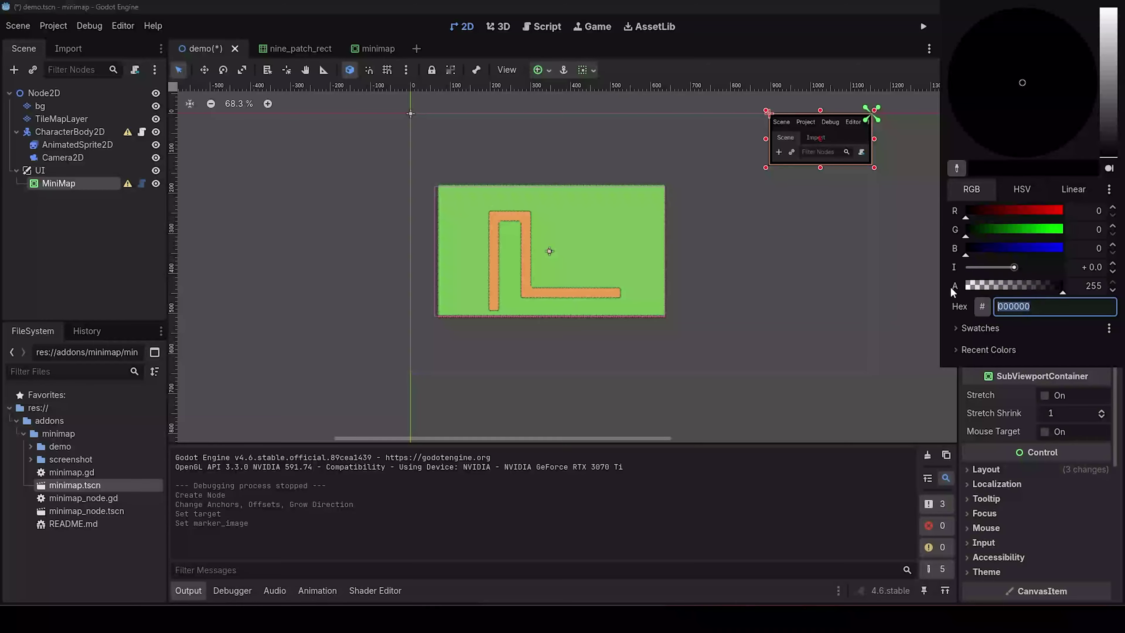
left_click_drag(1041, 210, 1066, 210)
left_click(928, 246)
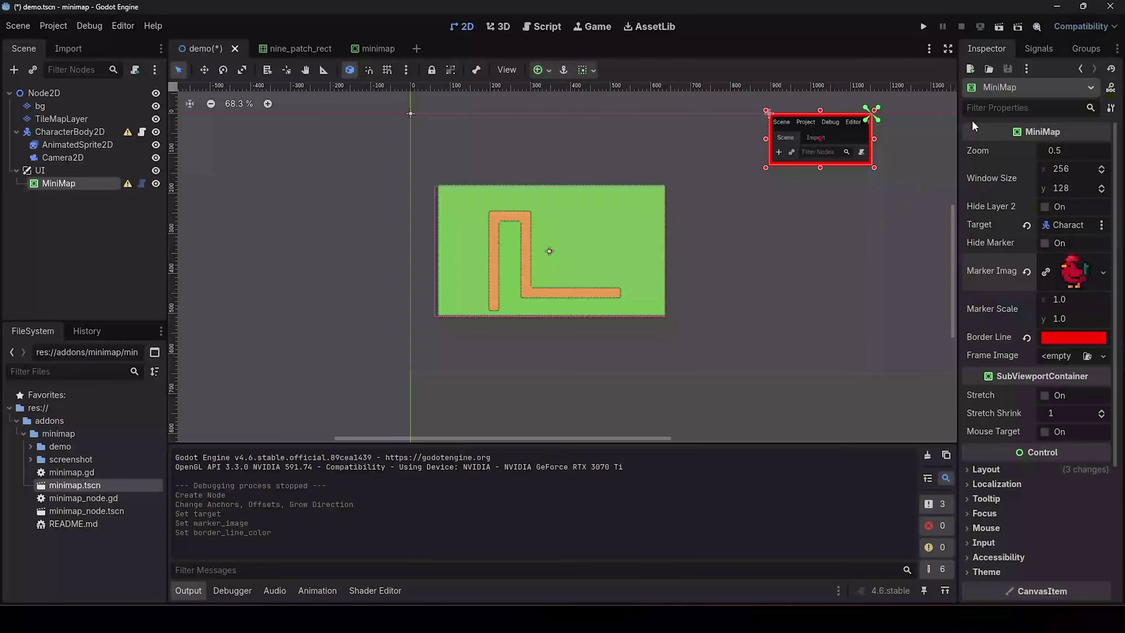
- Run the demo scene, move the character around the map to test the red-bordered minimap, and close the game window
left_click(999, 27)
key("Right")
key("Down")
key("Left")
key("Up")
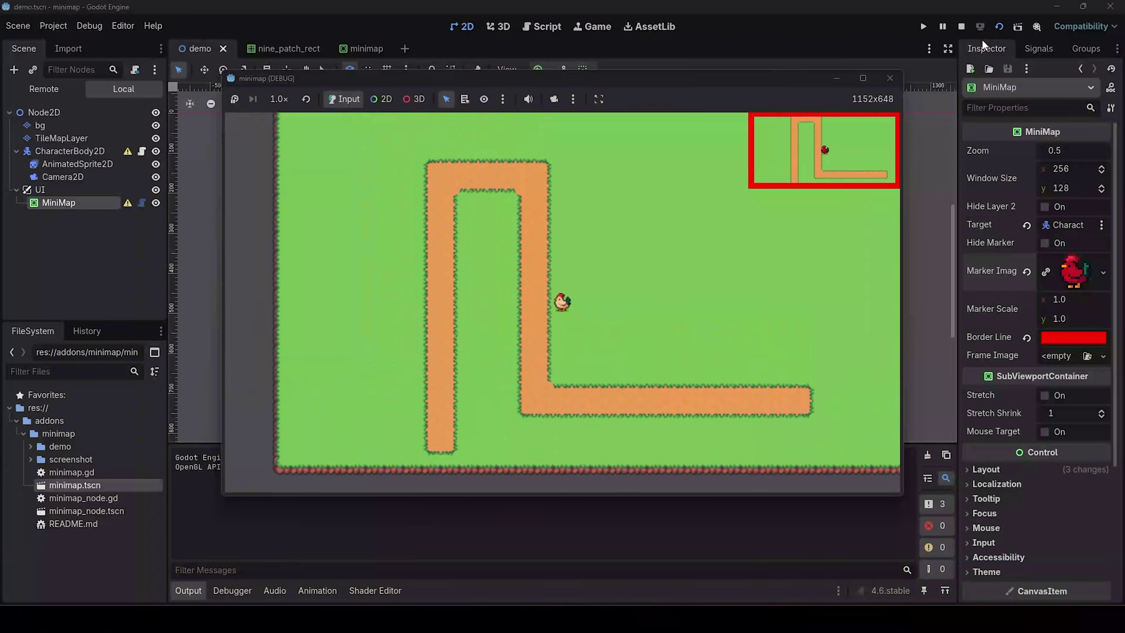
key("Left")
key("Down")
key("Right")
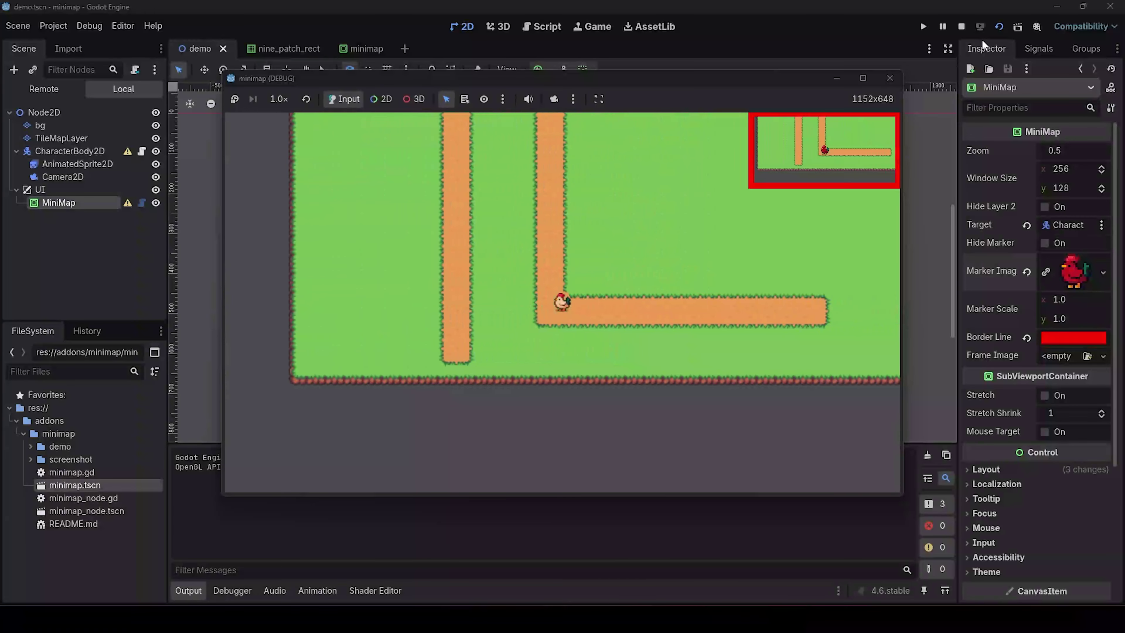
key("Up")
key("Left")
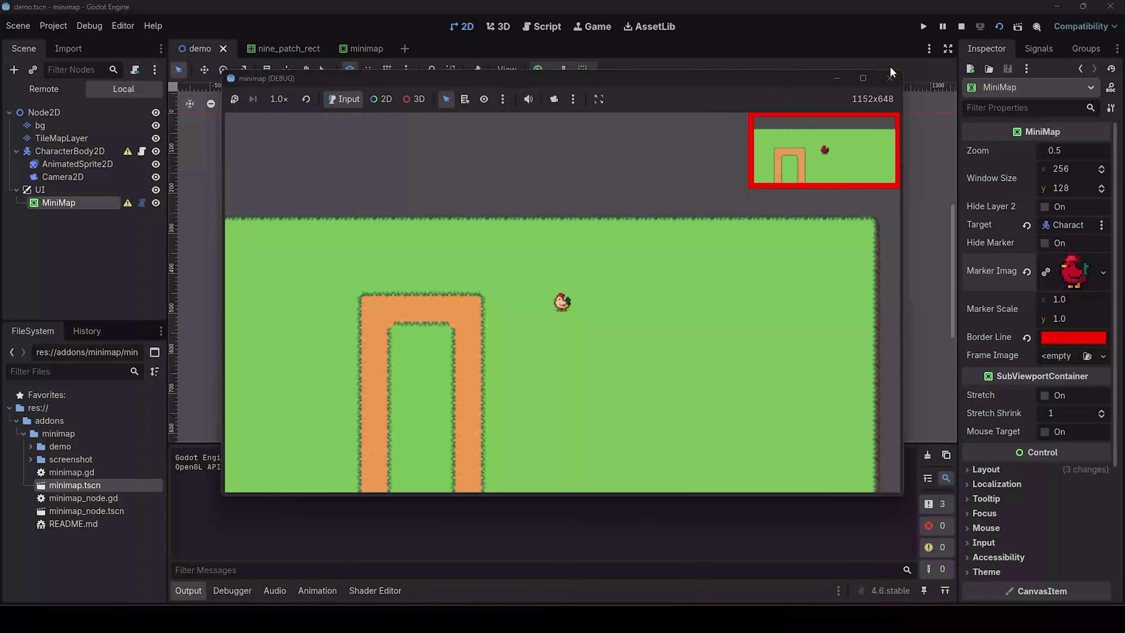
left_click(890, 78)
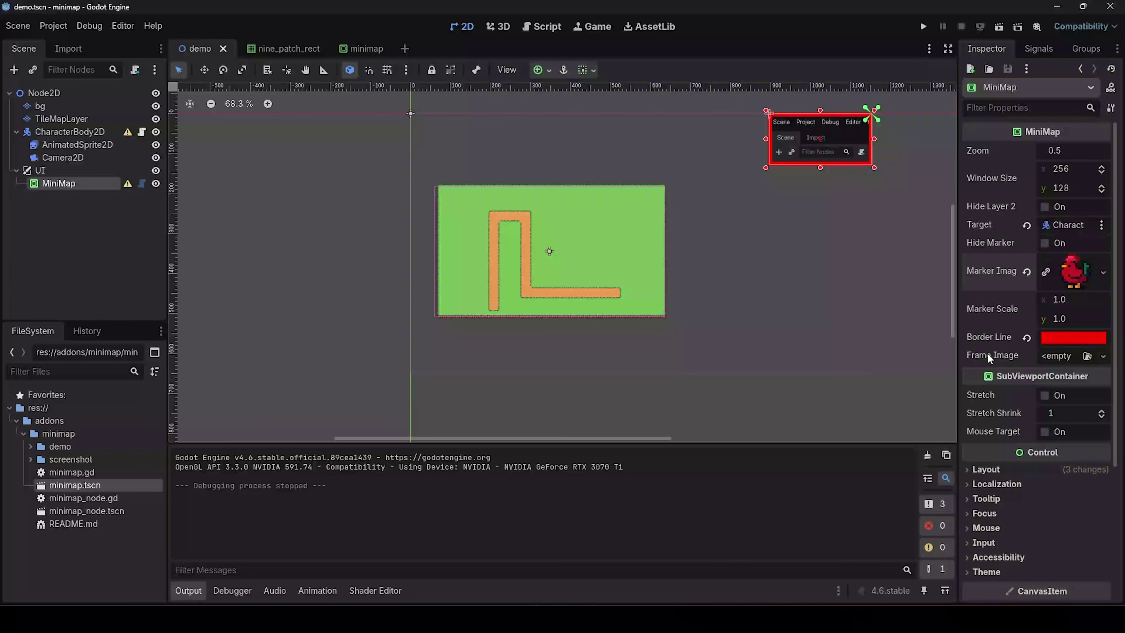
- Make the MiniMap's border line fully transparent by setting its color's alpha to 0
left_click(1052, 341)
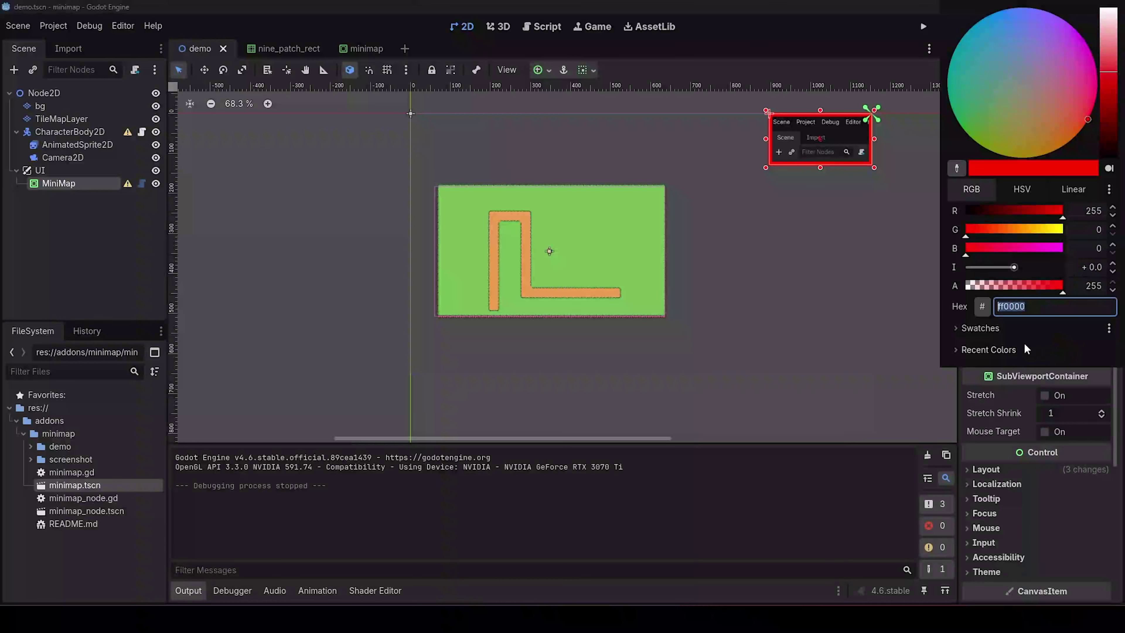
left_click_drag(1017, 289, 944, 292)
left_click(921, 288)
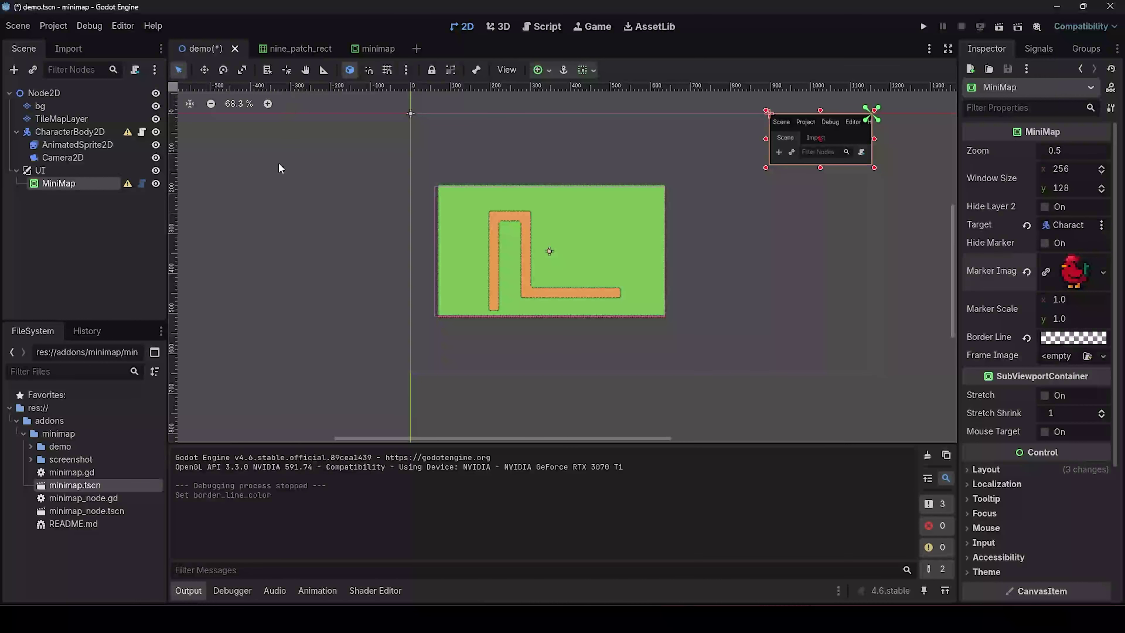
- Examine the NinePatchRect's window texture and patch margins in the nine_patch_rect scene's Region Editor
left_click(294, 52)
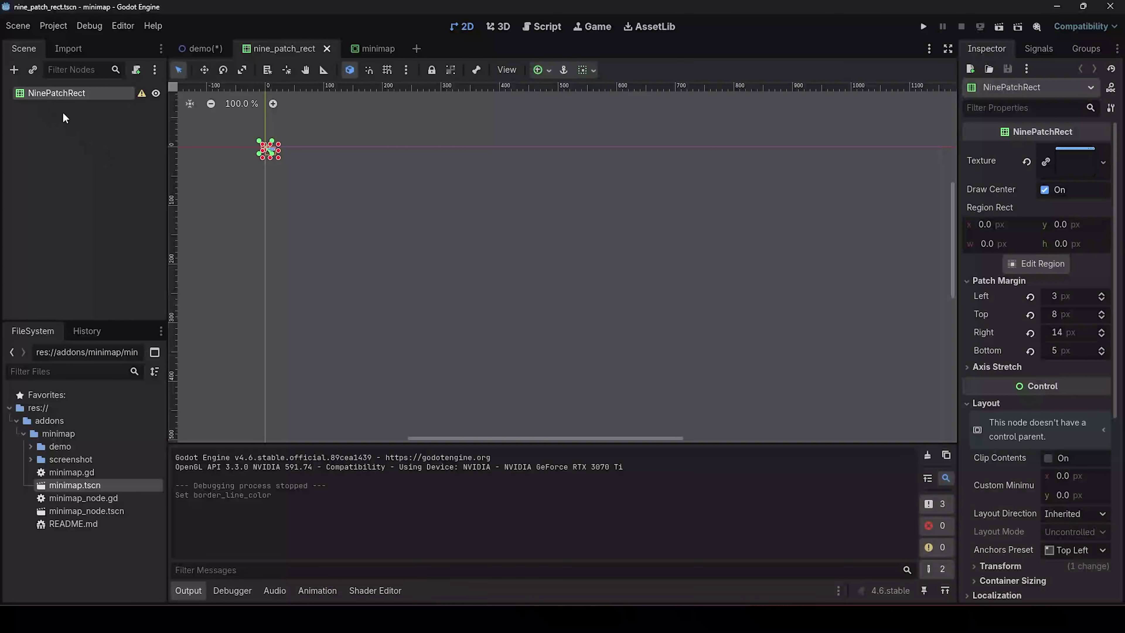
scroll(262, 172, "up", 10)
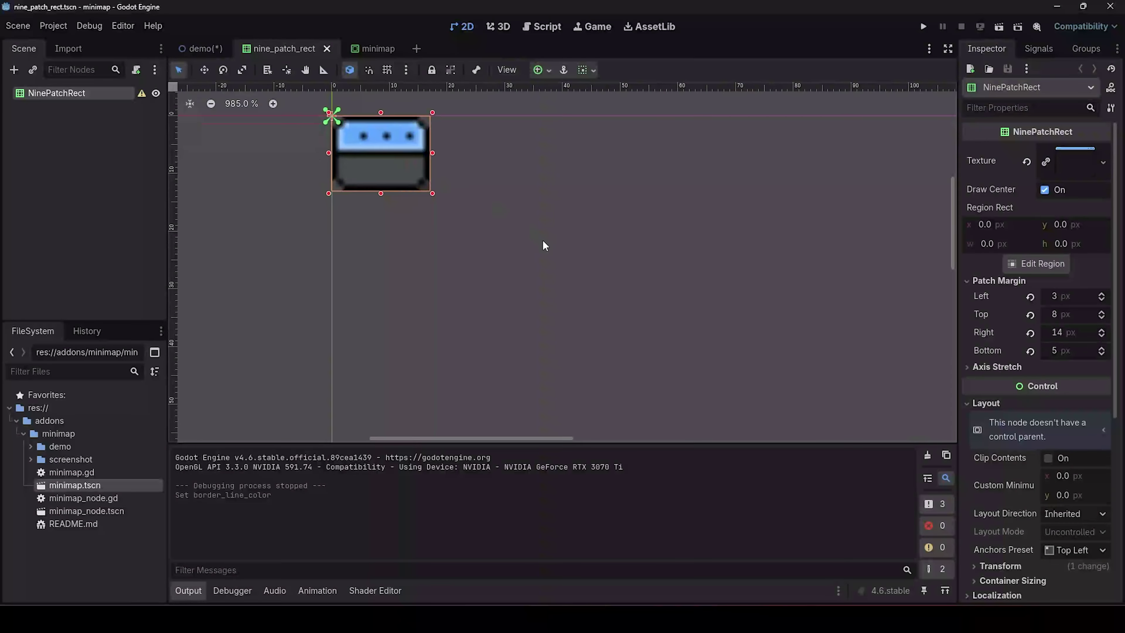
left_click(1022, 263)
scroll(571, 297, "up", 4)
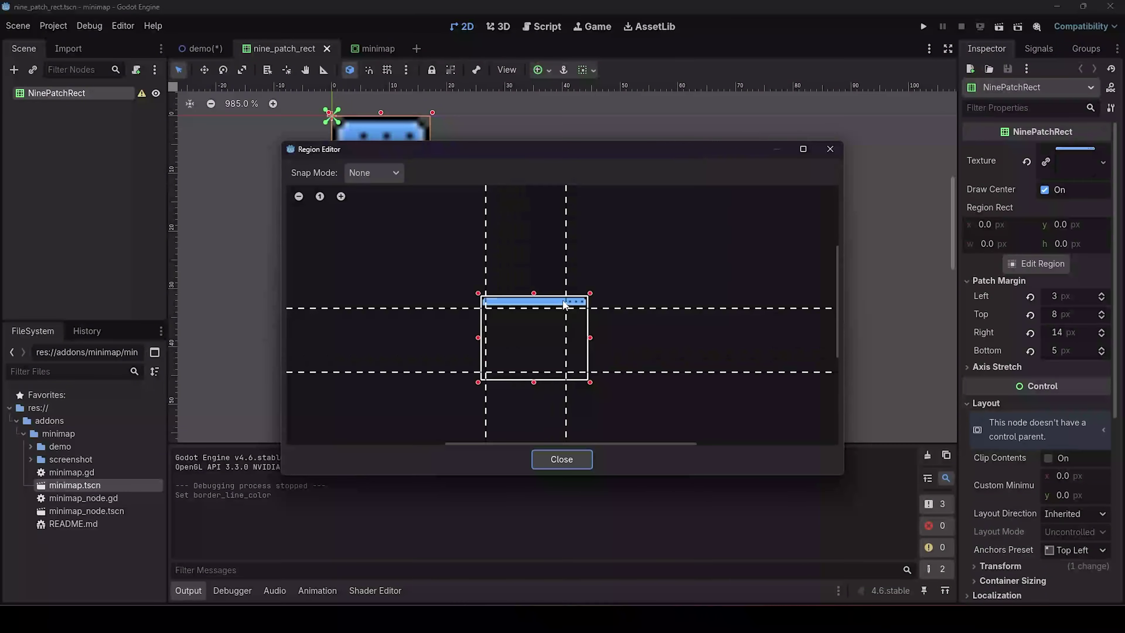
scroll(566, 306, "up", 2)
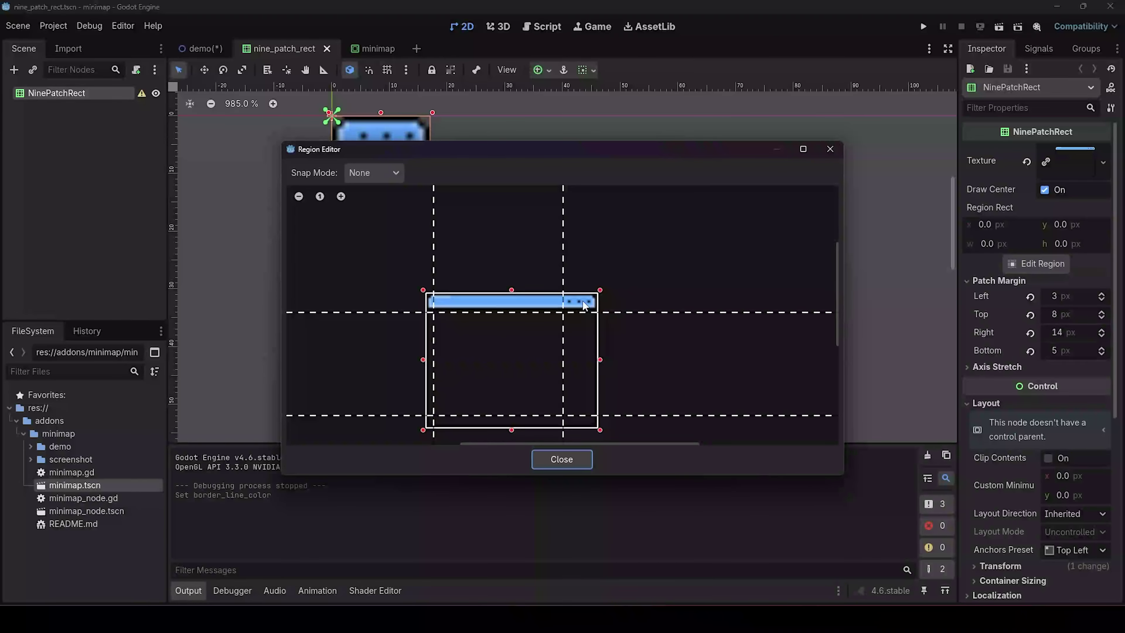
left_click(562, 459)
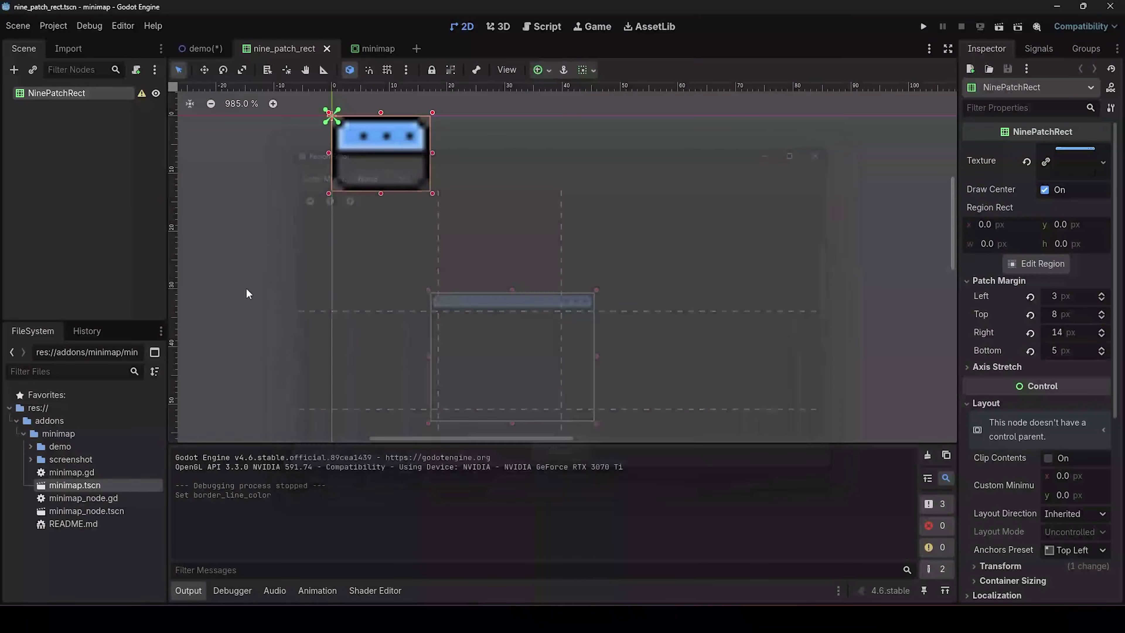
- In the demo scene, load nine_patch_rect.tscn from addons/minimap/demo as the MiniMap's Frame Image
left_click(201, 49)
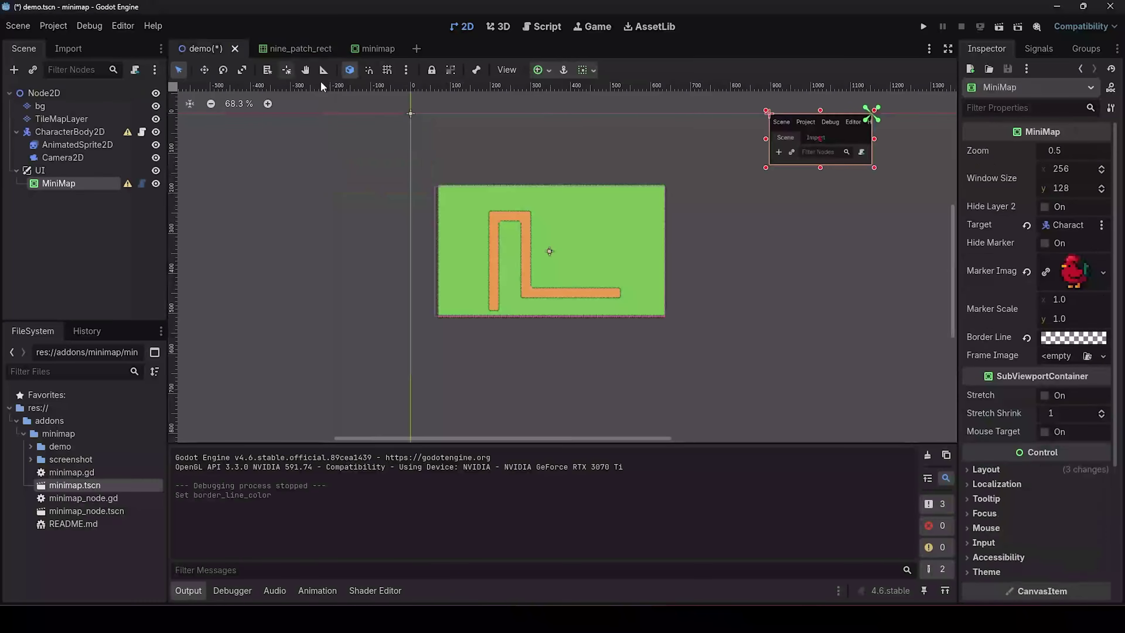
left_click(1061, 357)
left_click(1055, 421)
double_click(379, 190)
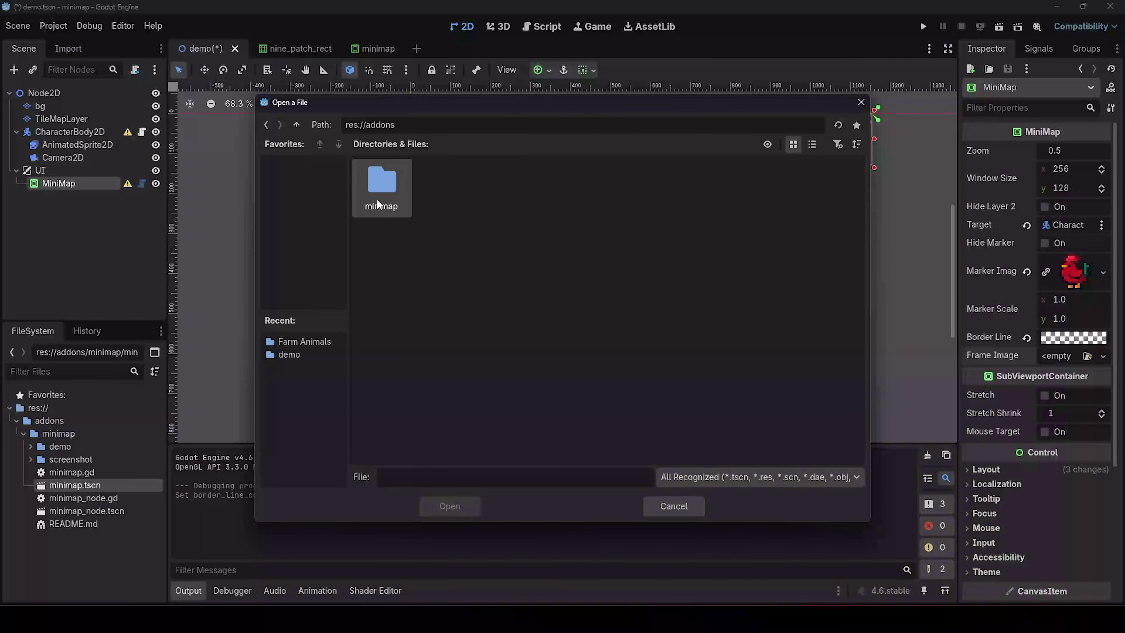
double_click(390, 184)
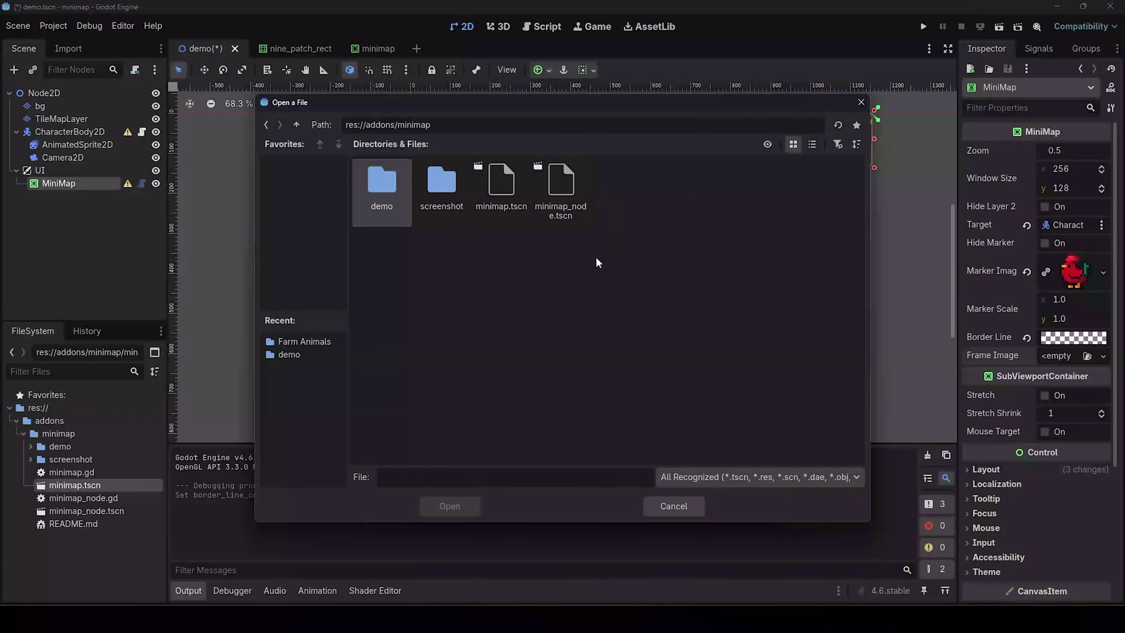
double_click(381, 186)
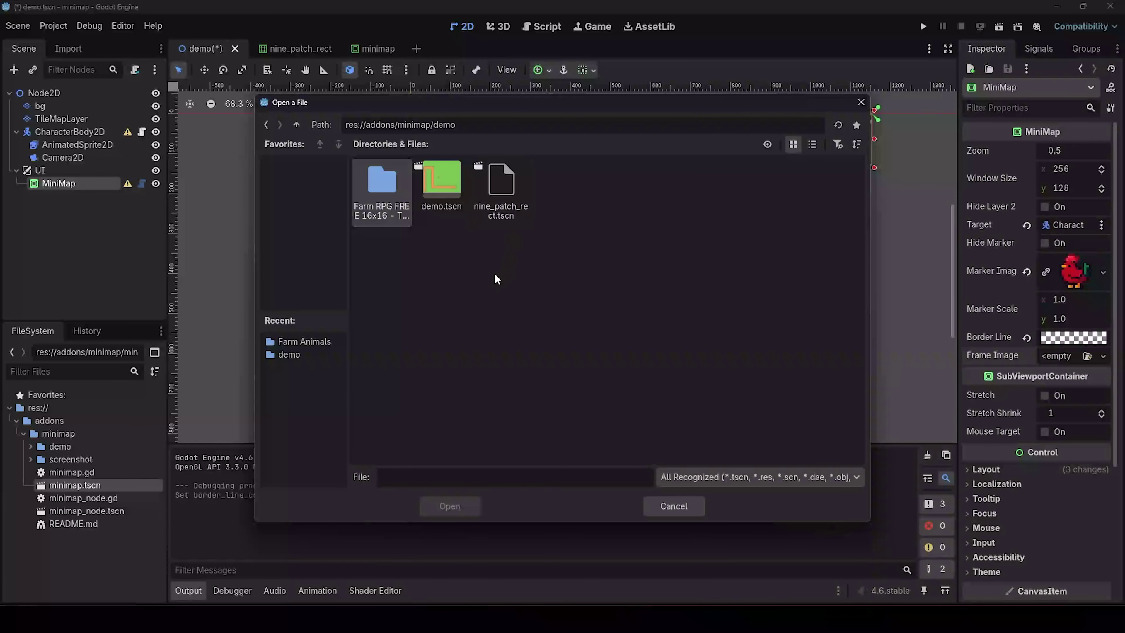
double_click(491, 188)
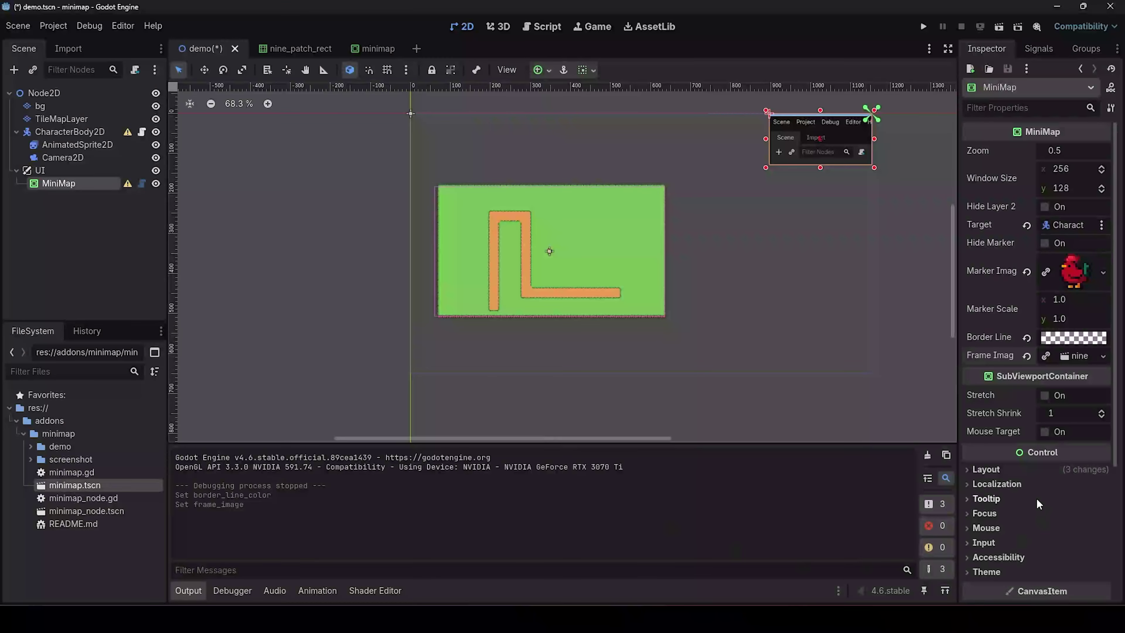
- Run the demo scene, move the character around to test the minimap's nine-patch frame, and close the game window
left_click(998, 26)
key("Right")
key("Up")
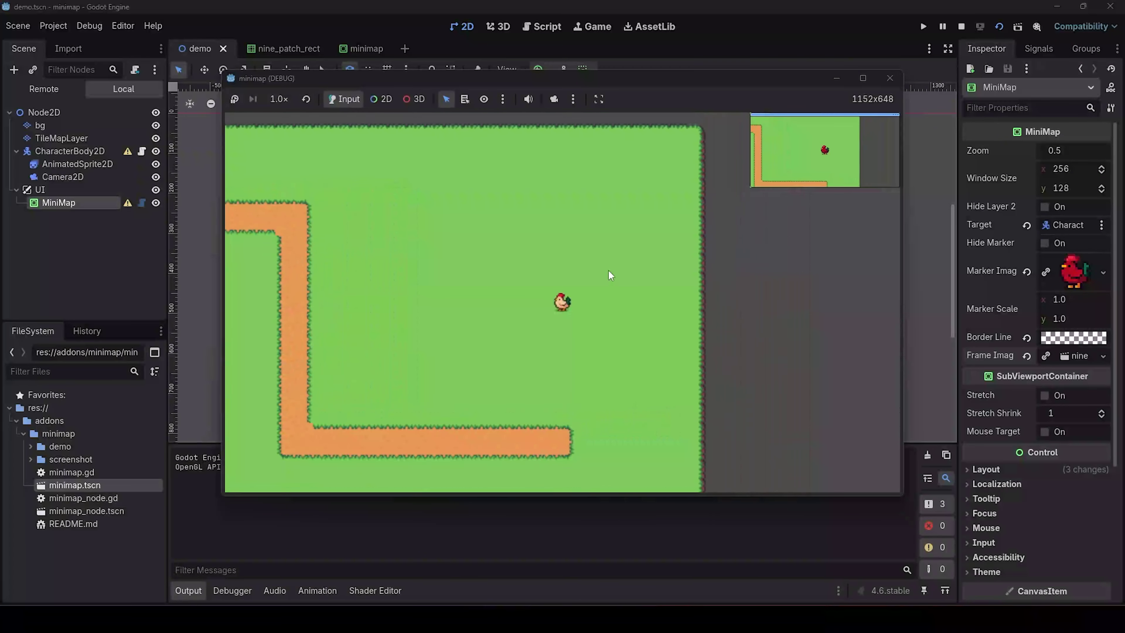
key("Left")
key("Down")
key("Right")
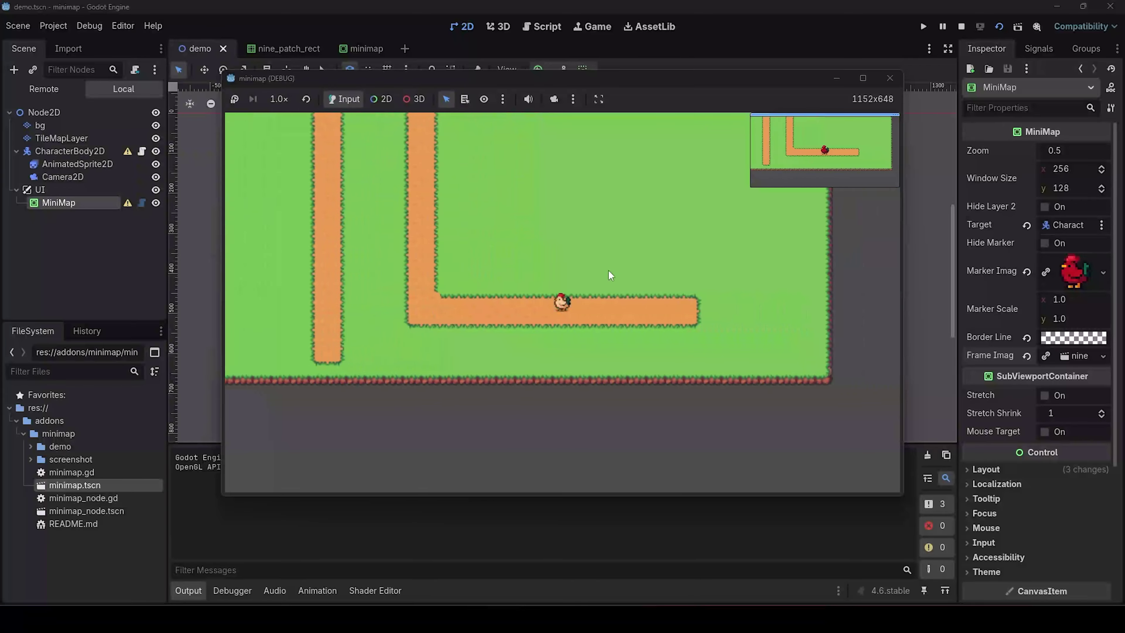
left_click(890, 78)
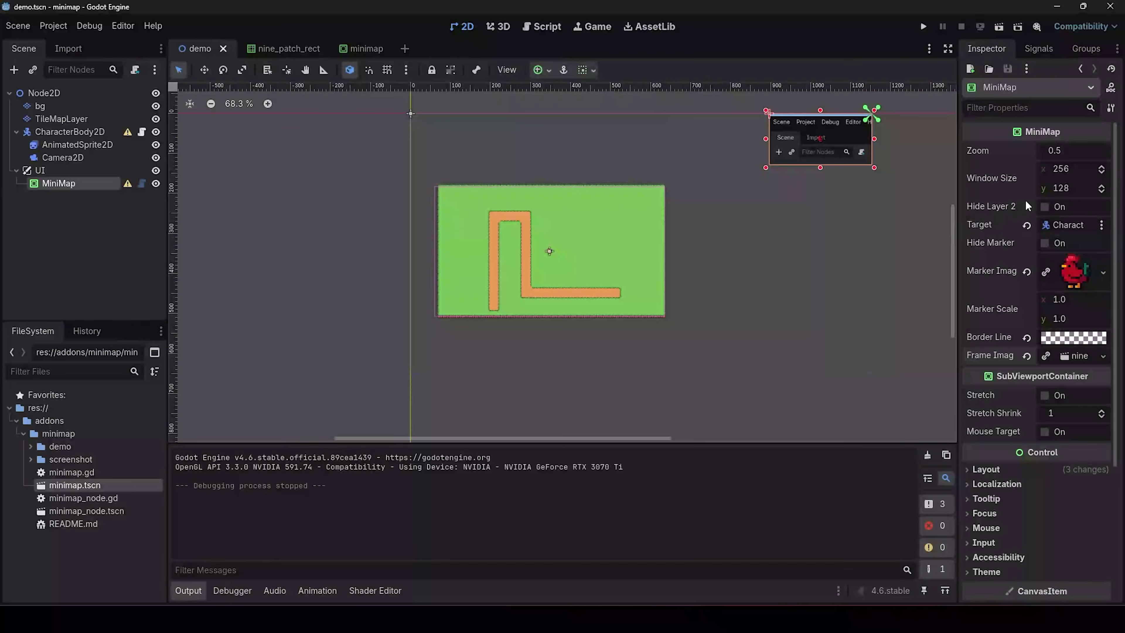
- Briefly hide the bg layer, restore it, and compare the visibility layer settings of bg and TileMapLayer
left_click(155, 106)
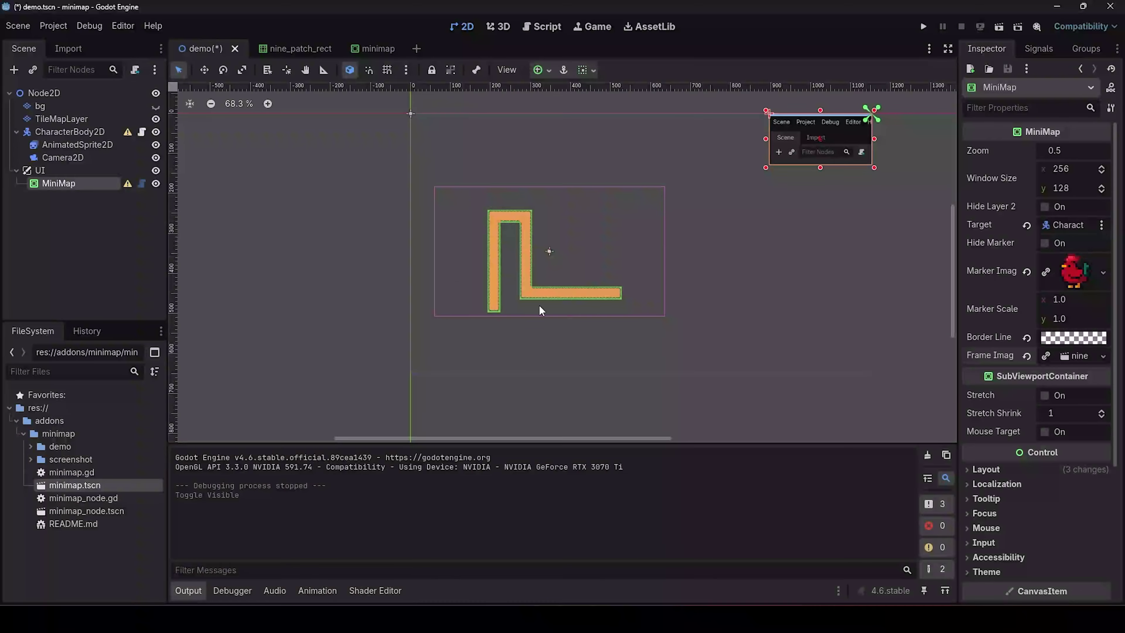
left_click(56, 105)
left_click(155, 106)
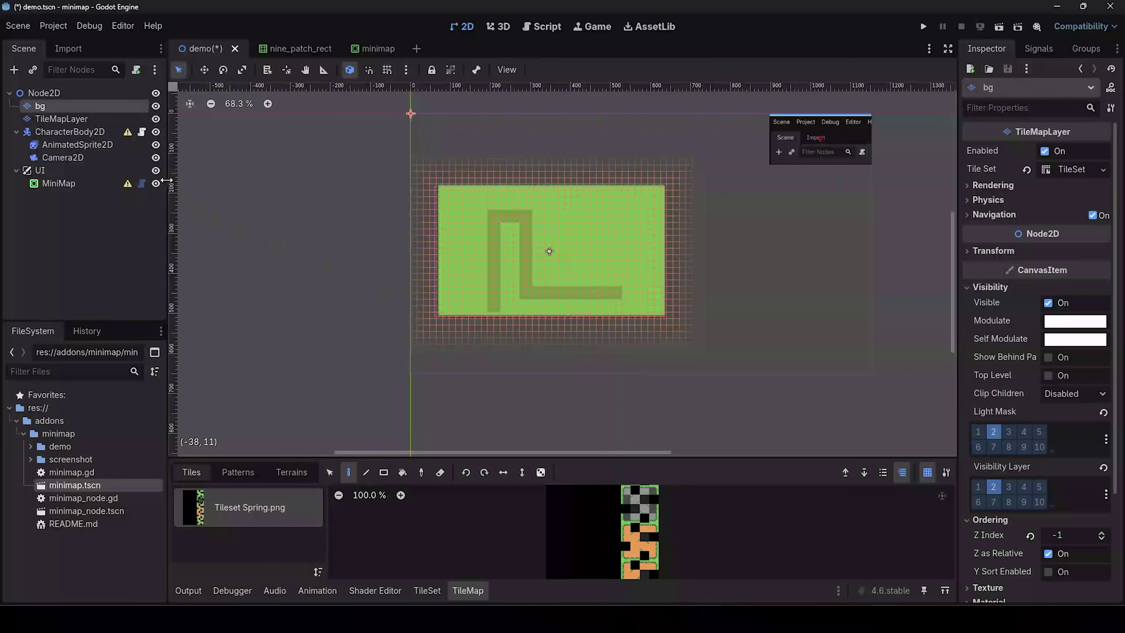
left_click(46, 120)
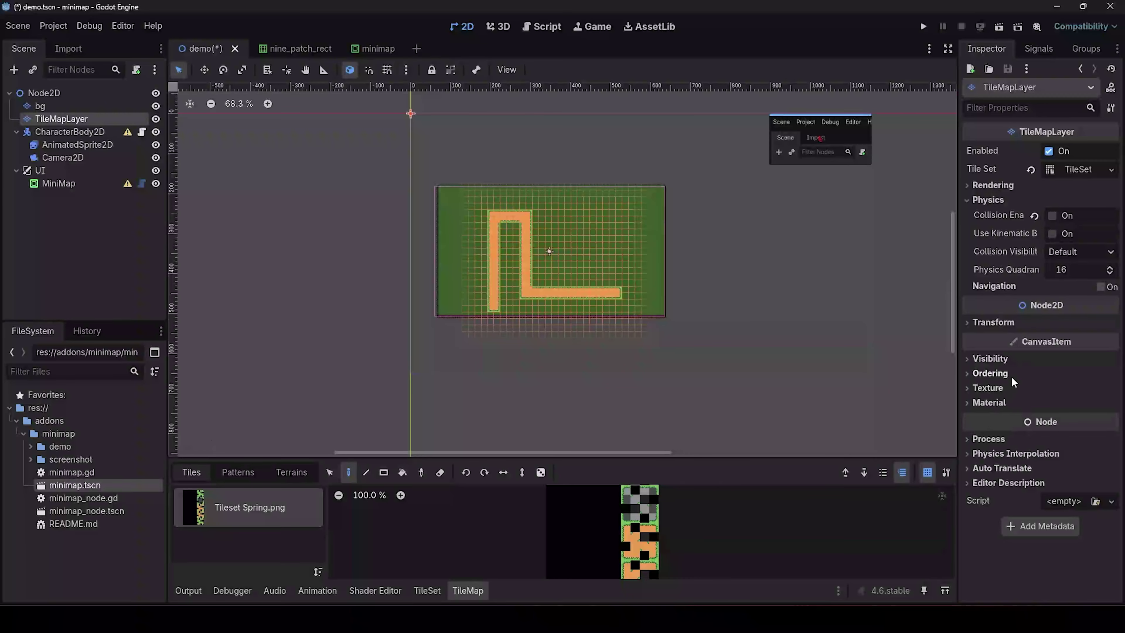
left_click(978, 358)
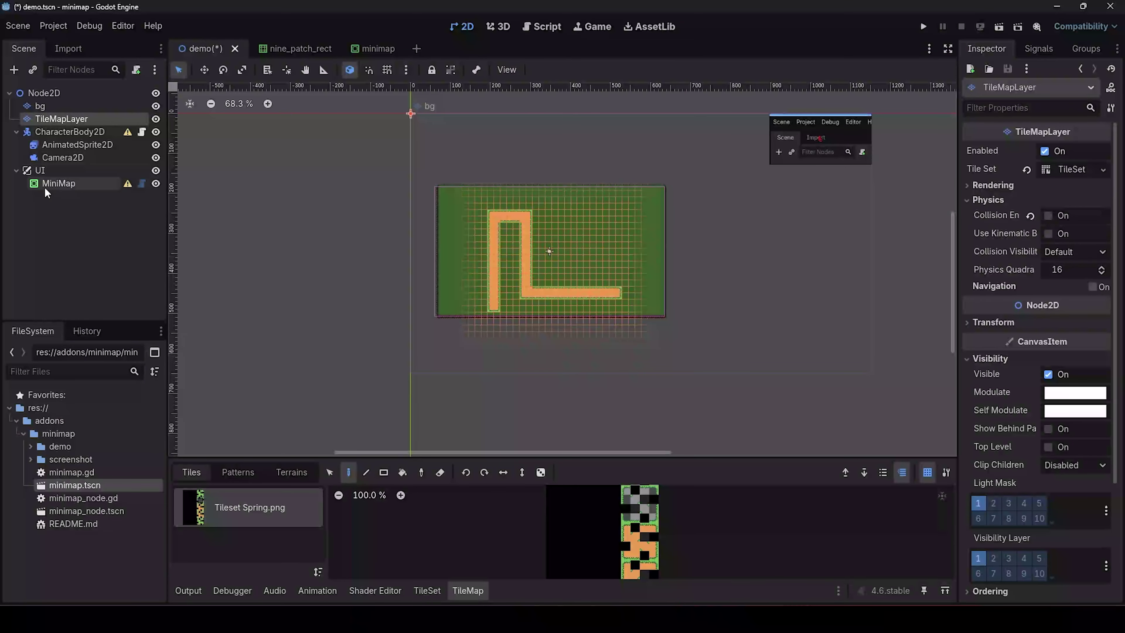
- Enable Hide Layer 2 on the MiniMap node, test it by moving the character in the running demo, and close the game window
left_click(59, 183)
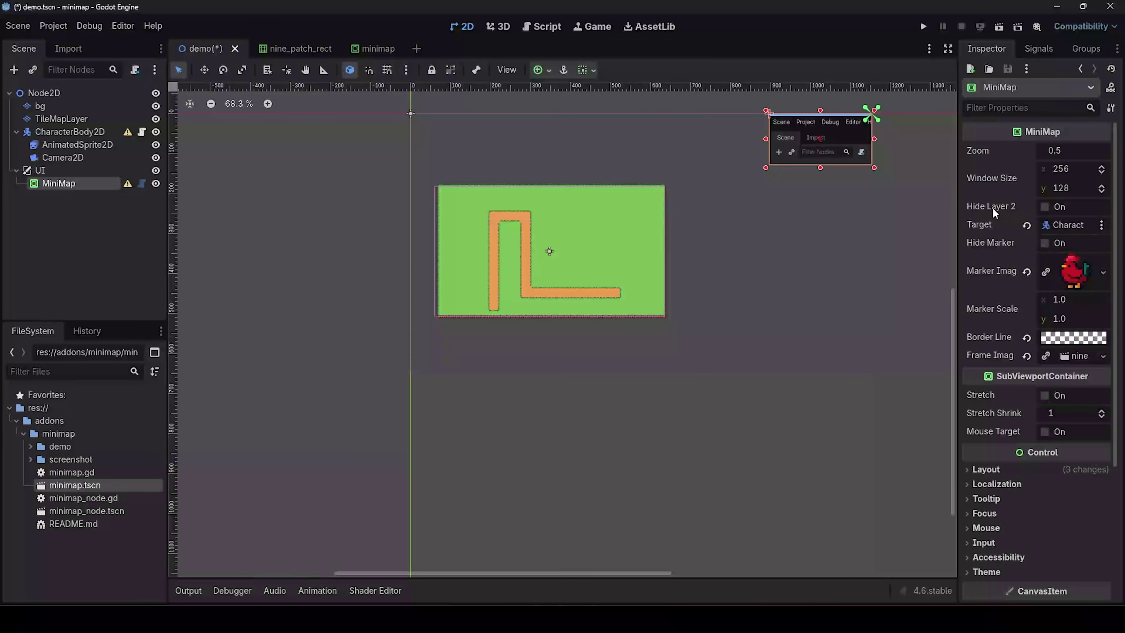
left_click(1045, 206)
left_click(998, 28)
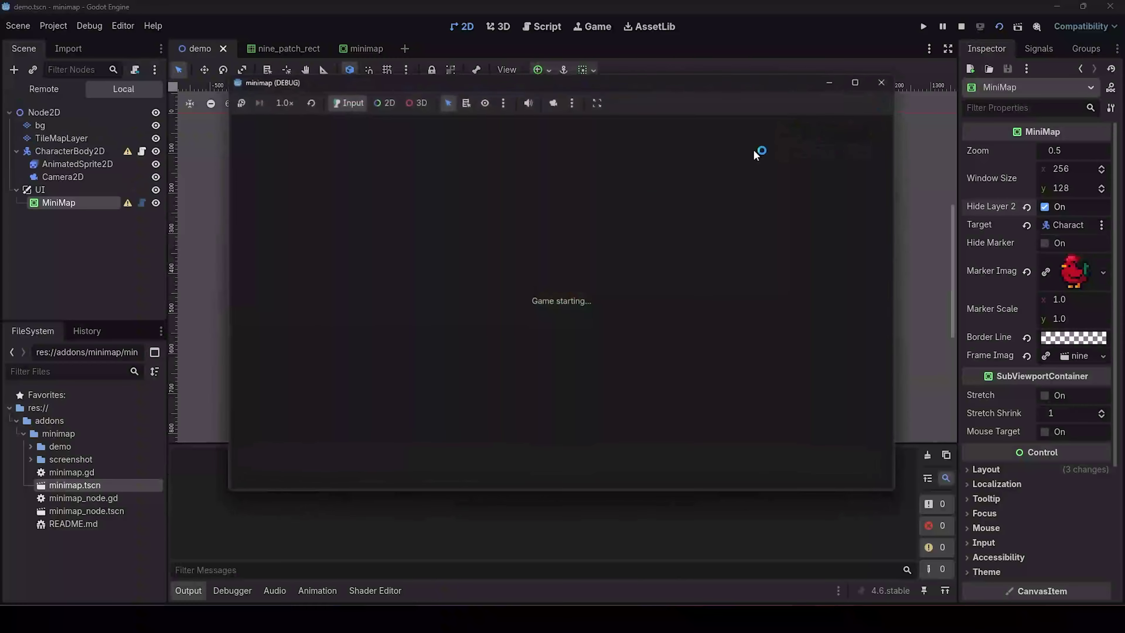
key("Right")
key("Down")
key("Left")
key("Up")
key("Left")
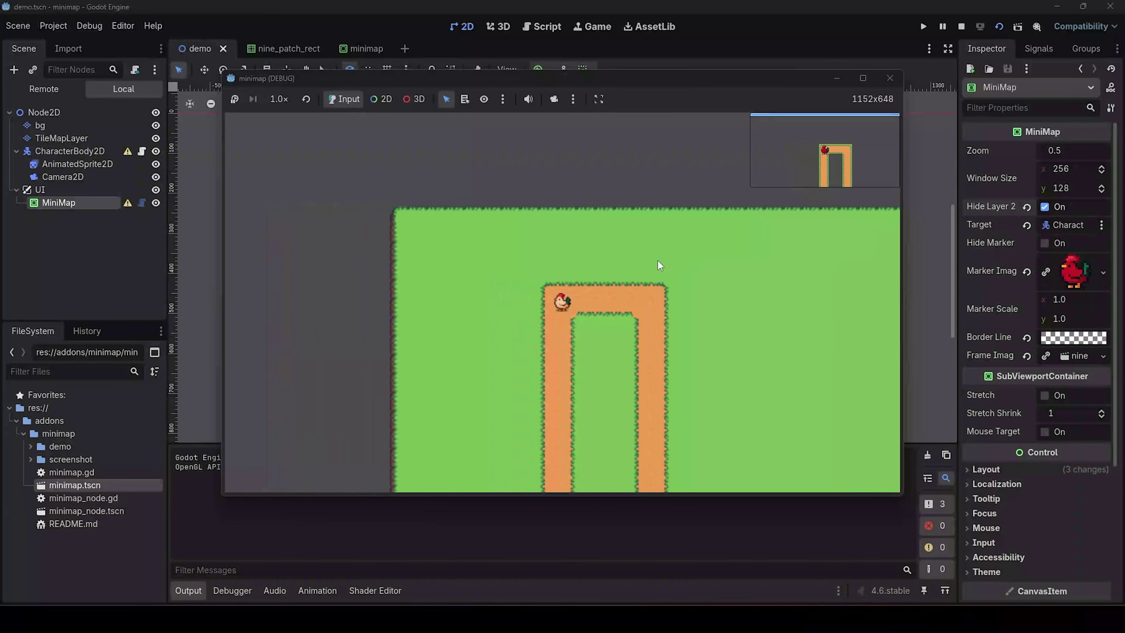
key("Down")
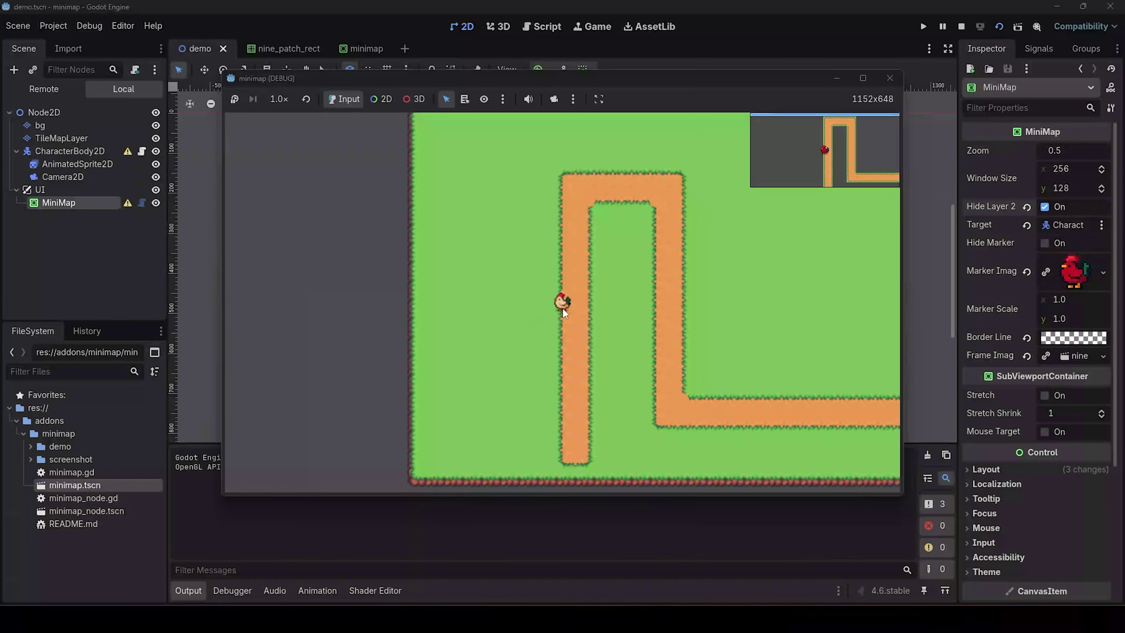
left_click(890, 78)
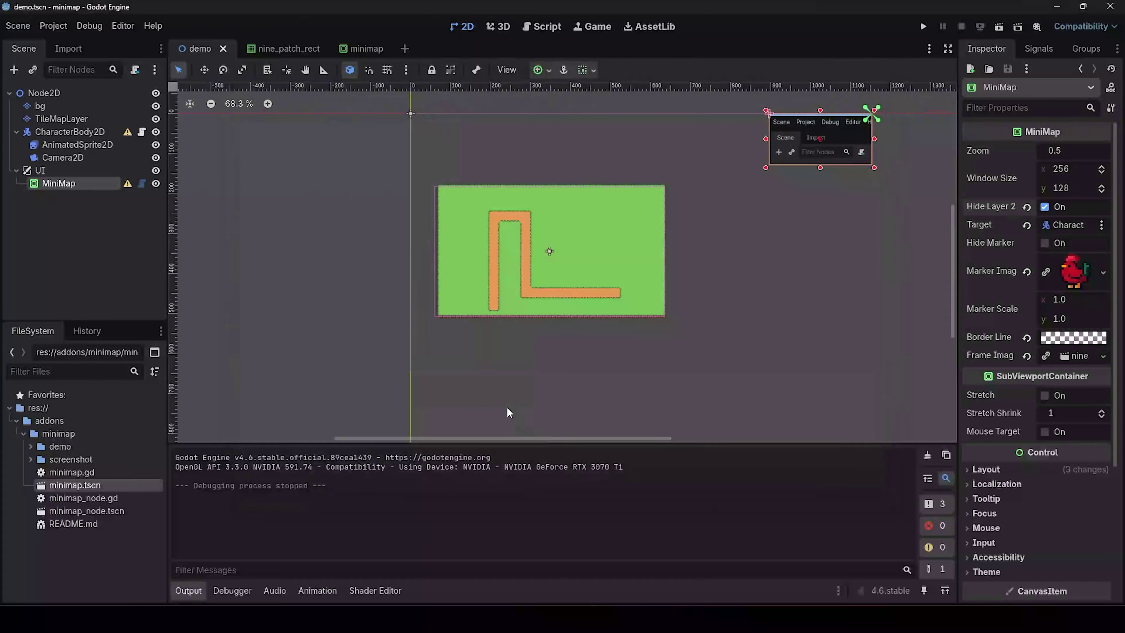
- Delete the MiniMap node and instantiate minimap.tscn from addons/minimap under UI in its place
left_click(53, 184)
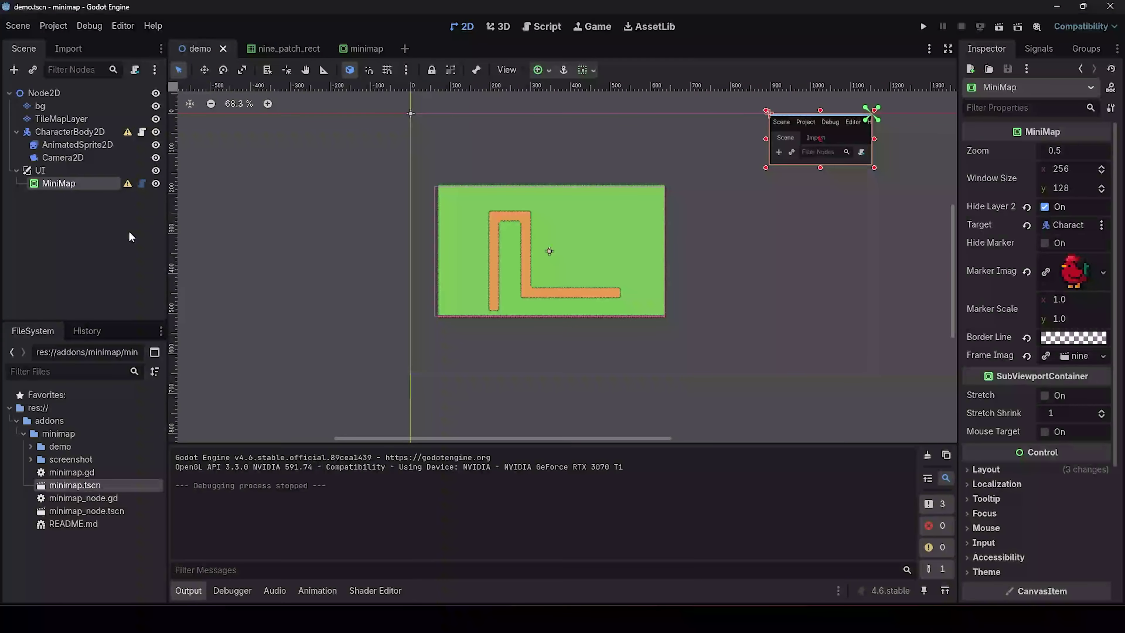
key("Delete")
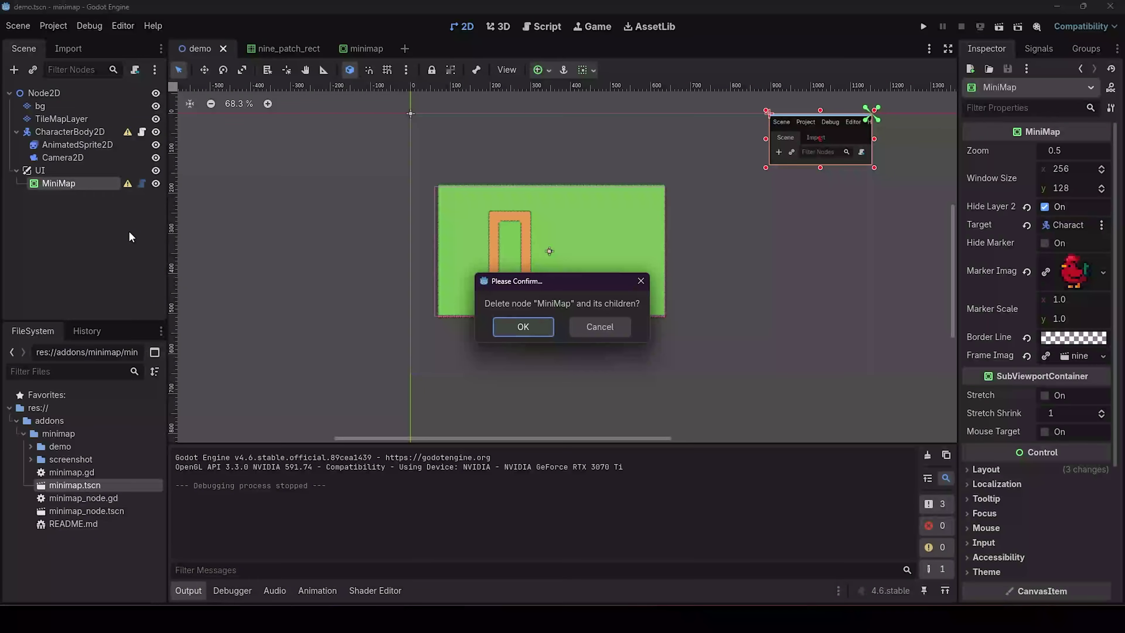
left_click(520, 329)
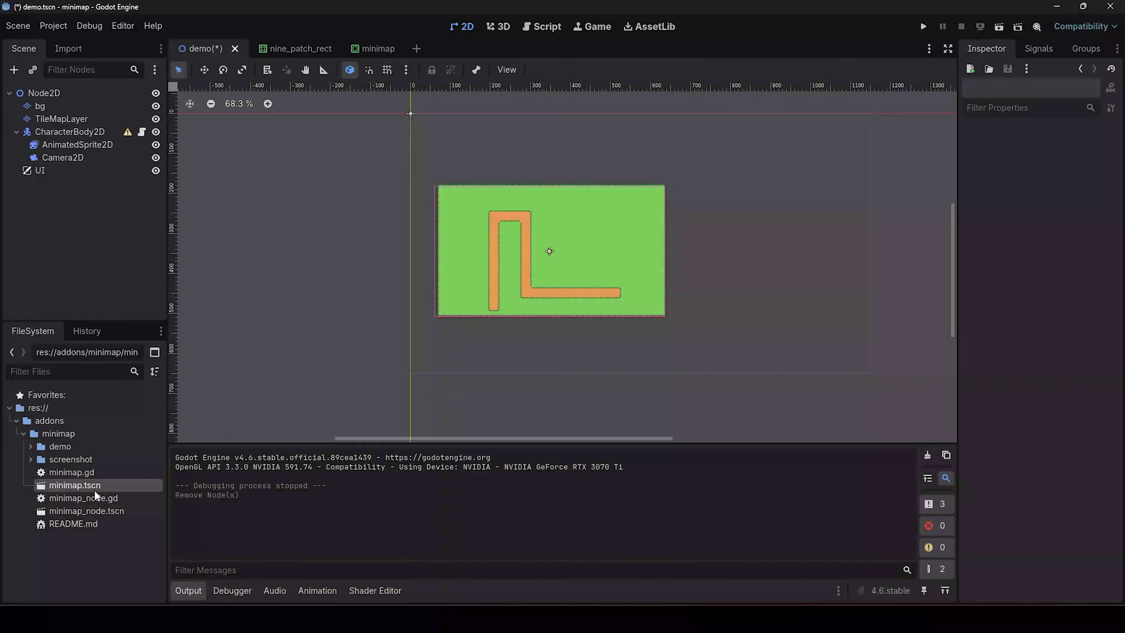
left_click_drag(70, 486, 49, 170)
left_click(98, 205)
left_click(75, 181)
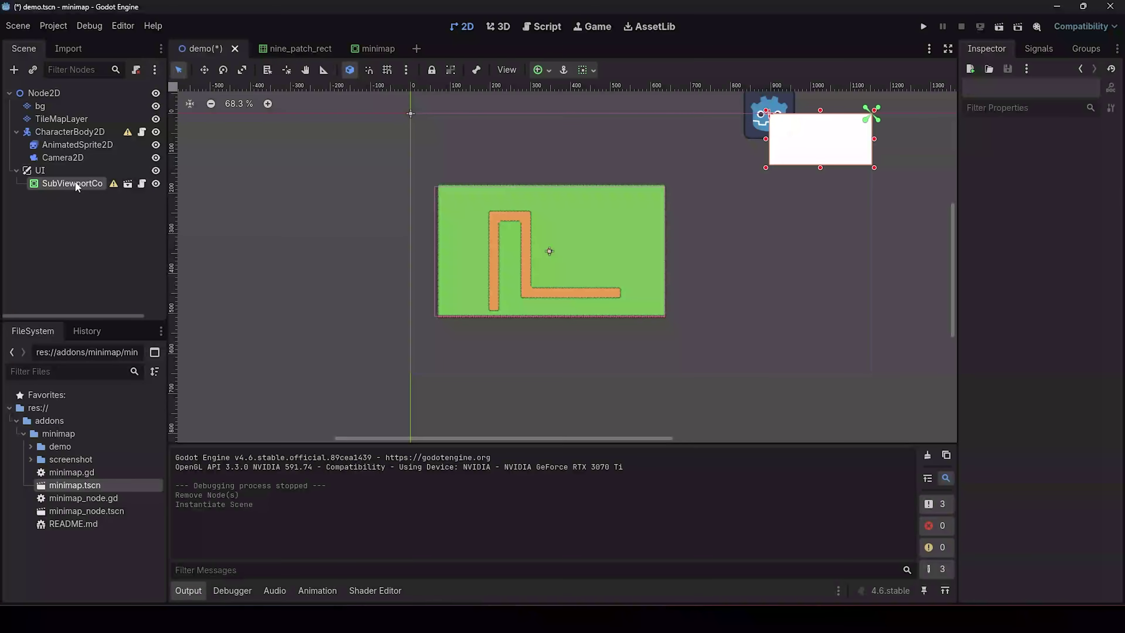
- Open the instanced minimap scene for editing and examine its Camera2D, SubViewport, marker, placeholder and border nodes
left_click(128, 183)
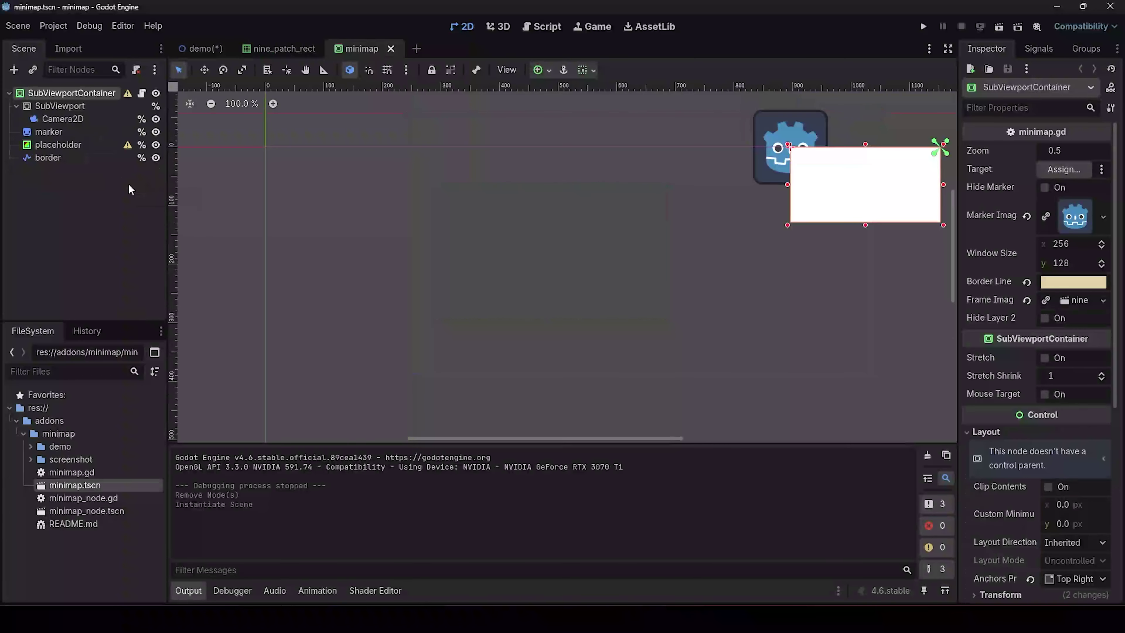
scroll(775, 248, "down", 5)
middle_click_drag(814, 234, 642, 289)
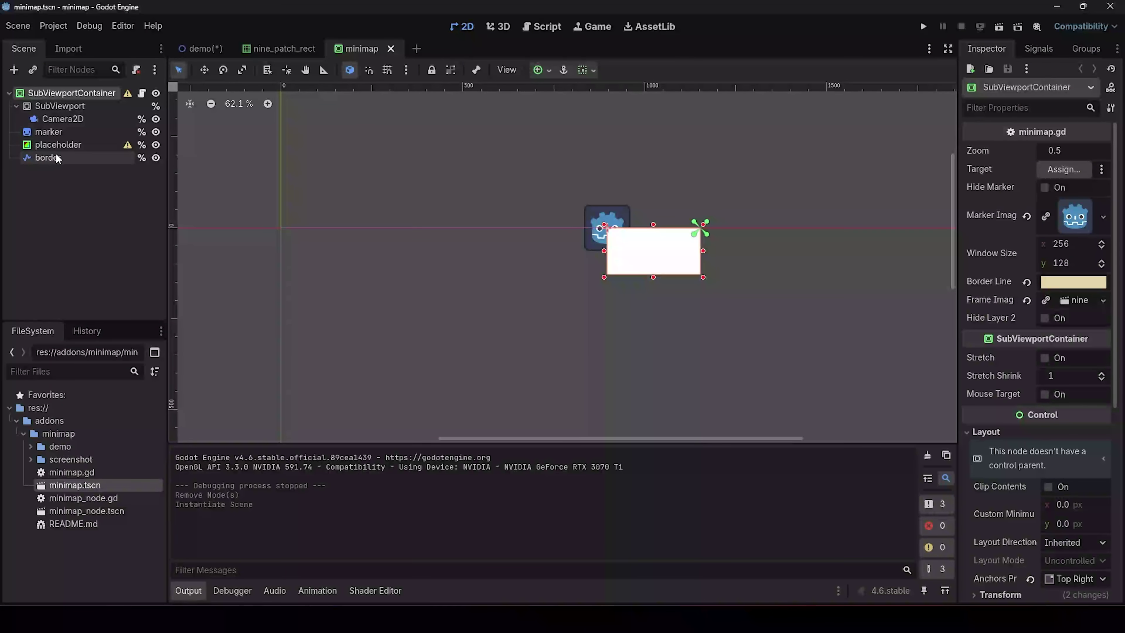
left_click(51, 116)
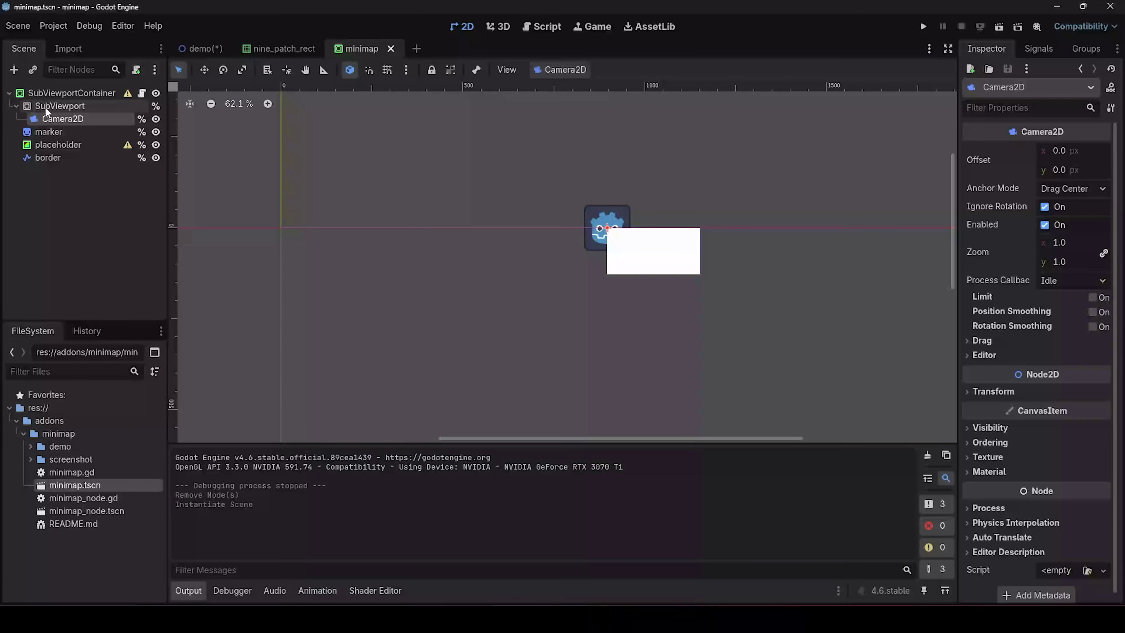
left_click(44, 107)
left_click(47, 131)
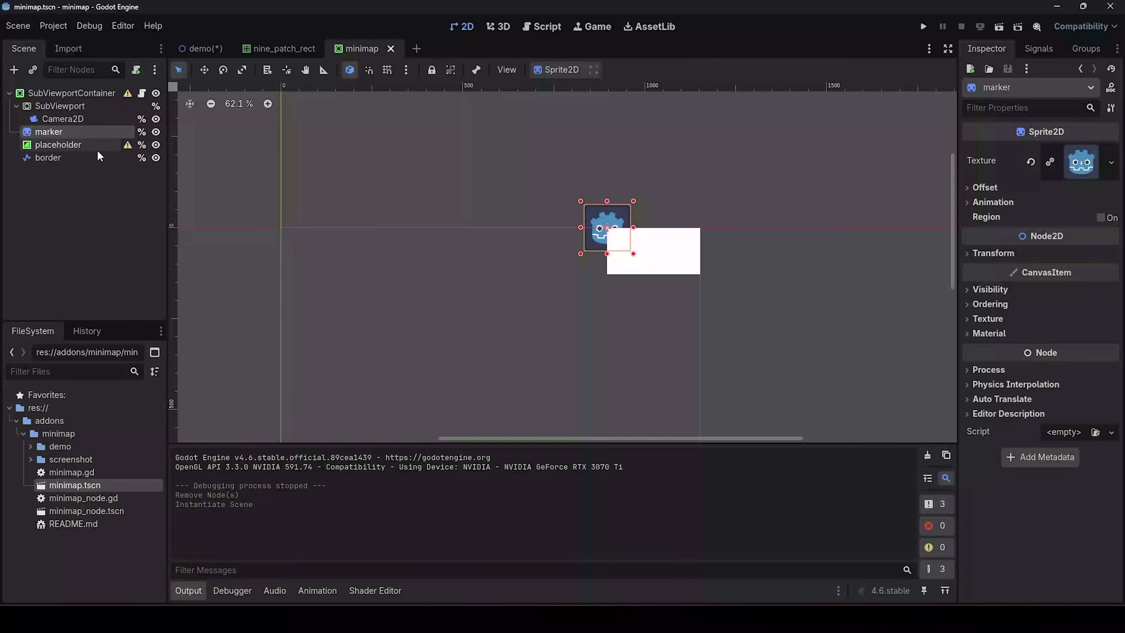
left_click(58, 148)
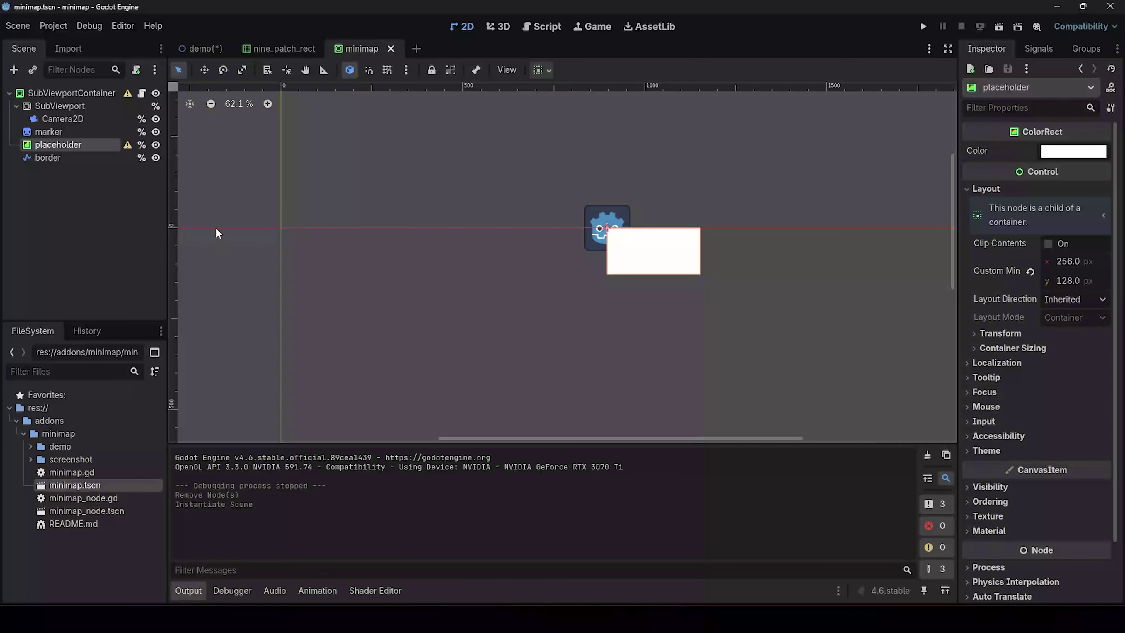
left_click(49, 159)
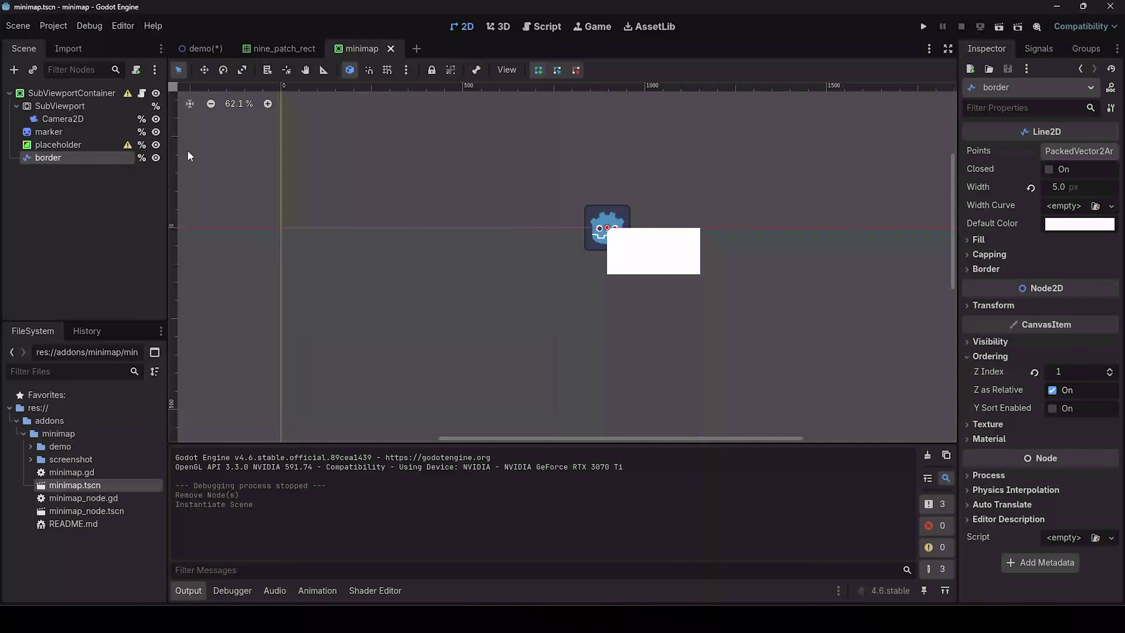
- Look through the minimap.gd script attached to the SubViewportContainer and return to the demo scene's 2D view
left_click(141, 93)
scroll(423, 301, "down", 10)
scroll(423, 301, "up", 10)
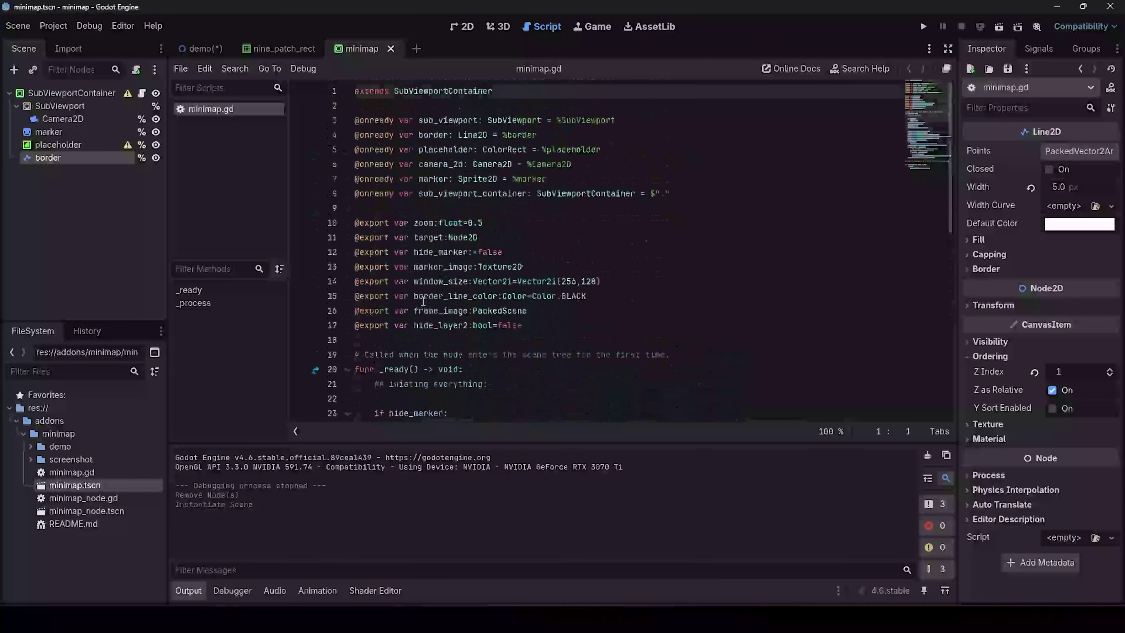
left_click(203, 47)
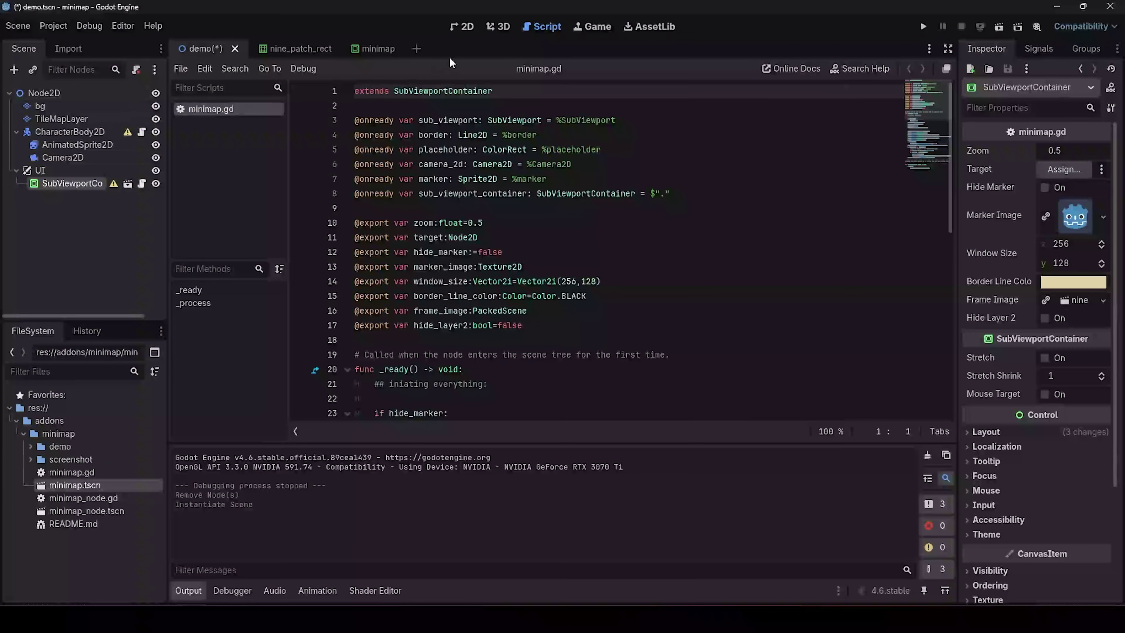
left_click(463, 26)
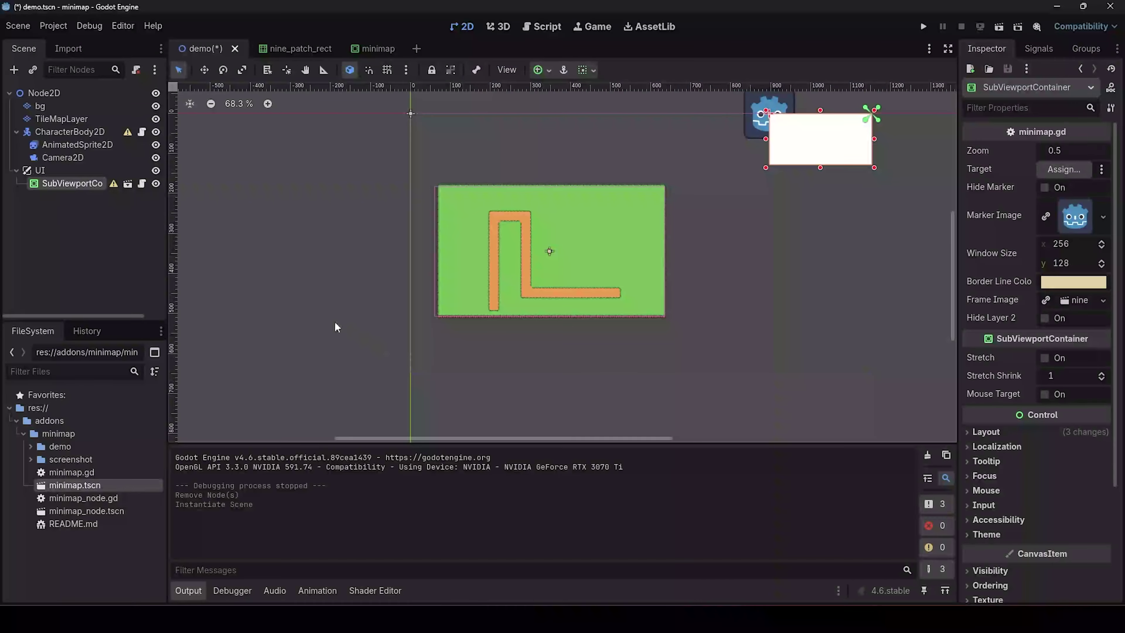